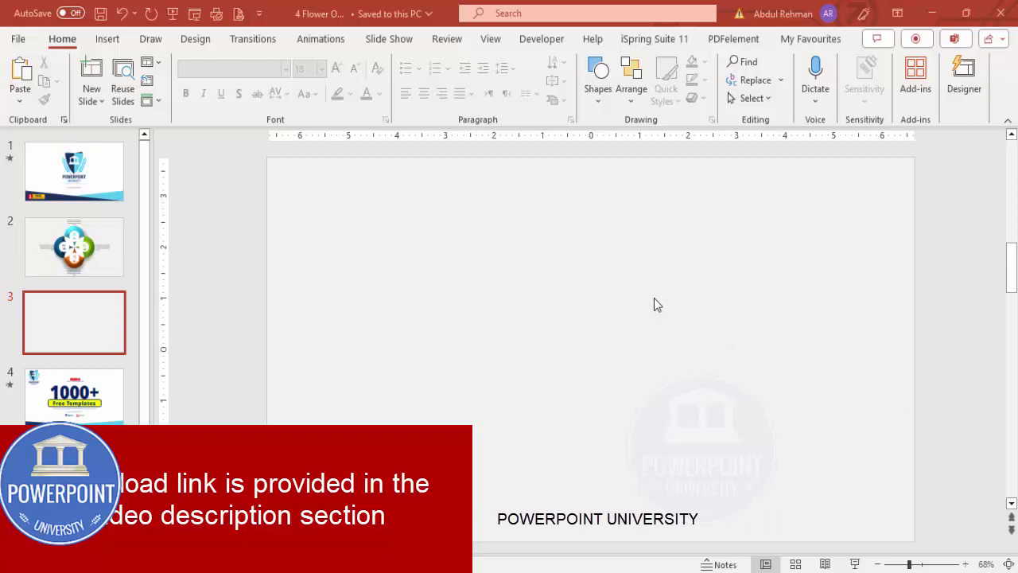
- Turn on slide guides and place an outline-free oval on slide 3
left_click(488, 41)
left_click(332, 102)
left_click(112, 37)
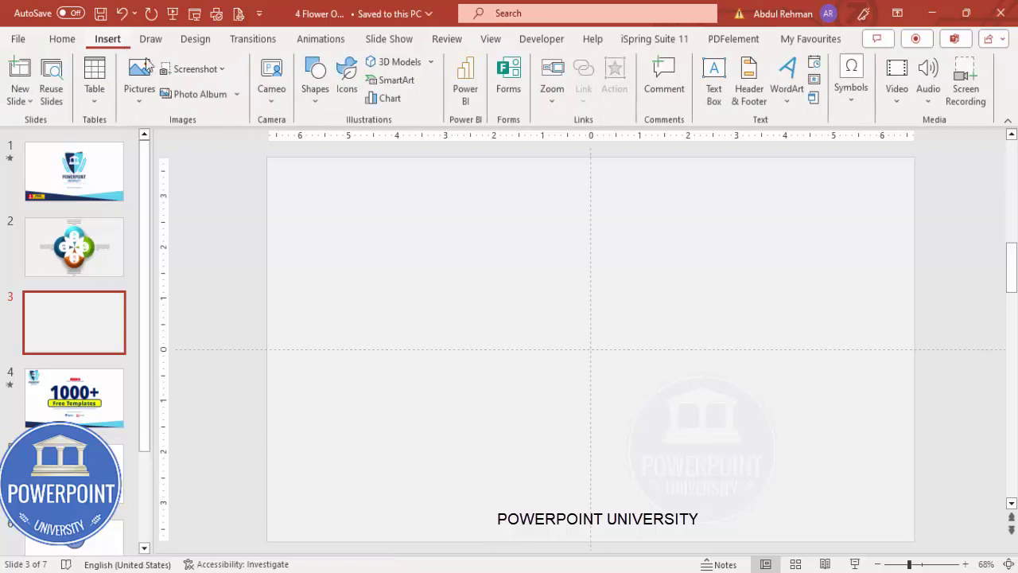
left_click(316, 91)
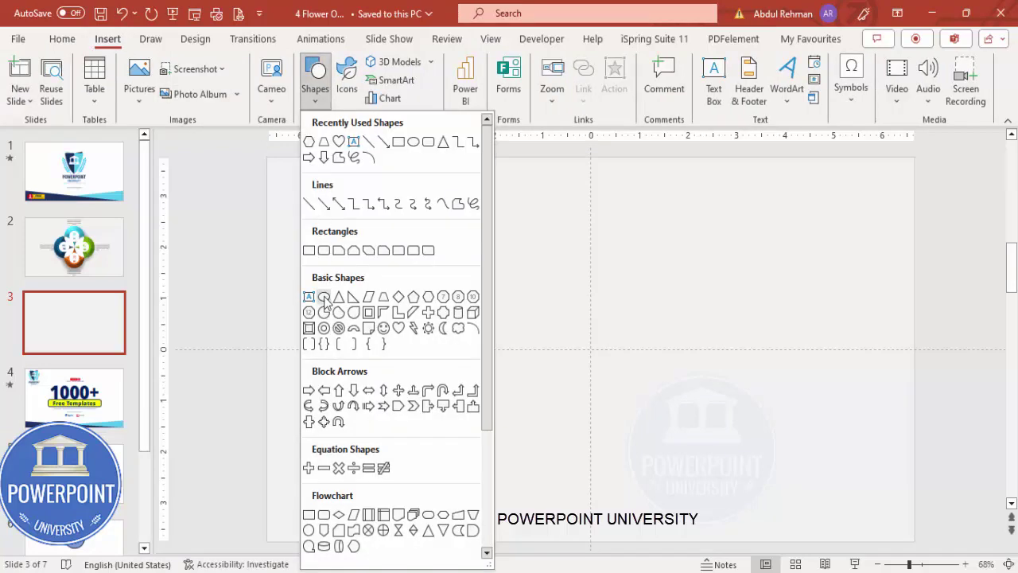
left_click(324, 297)
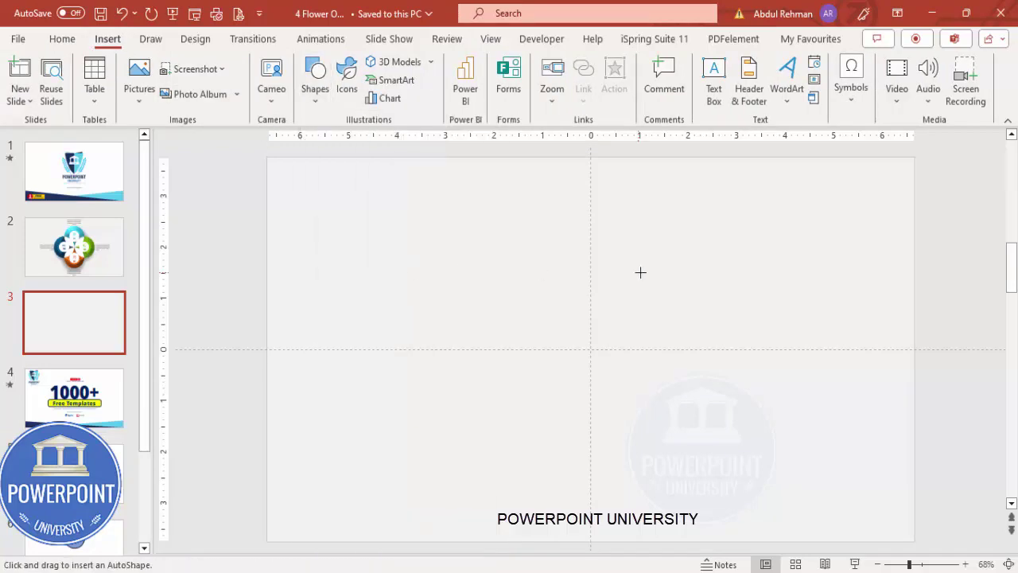
left_click(590, 296)
left_click(394, 80)
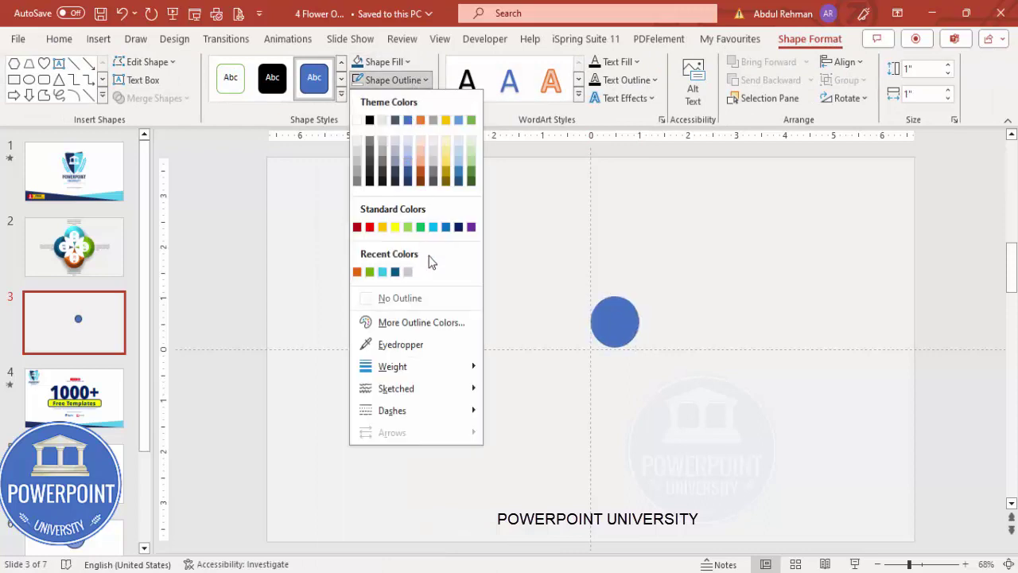
left_click(420, 300)
- Set the circle's fill transparency to 30% and size it to 2.7 by 2.7 inches
right_click(624, 320)
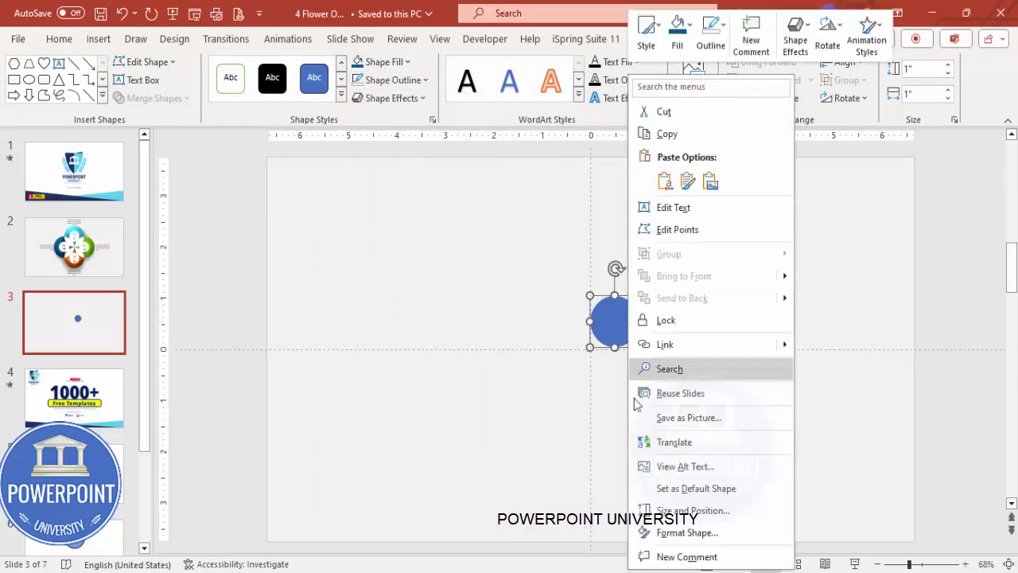
left_click(700, 533)
left_click(900, 400)
type("30")
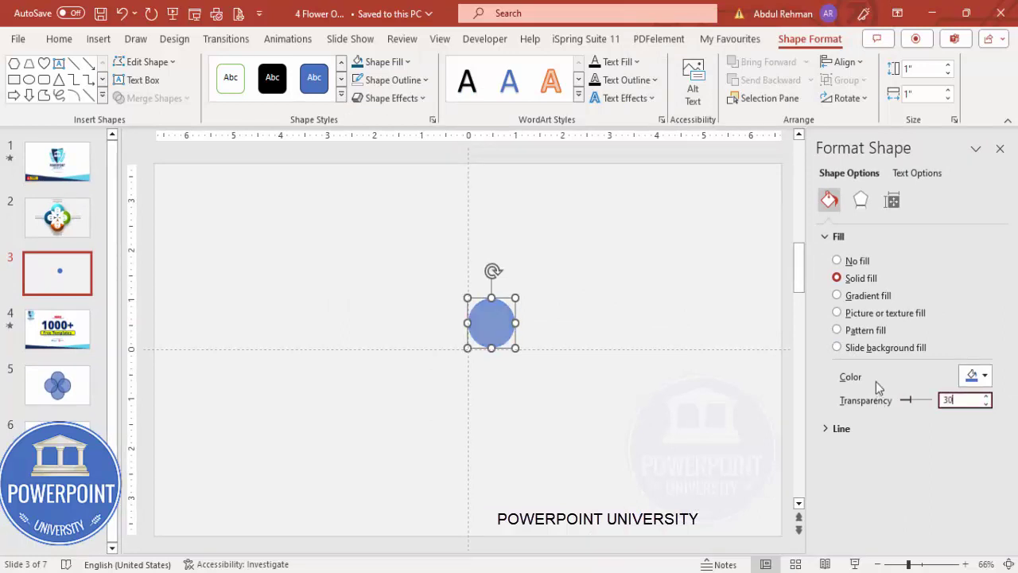
left_click(923, 70)
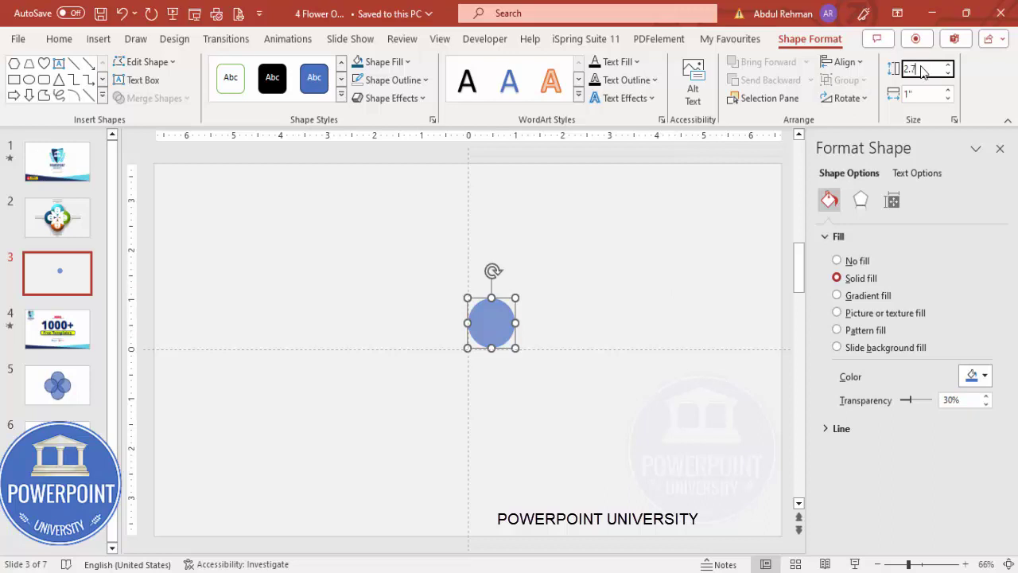
left_click(921, 93)
type("2.")
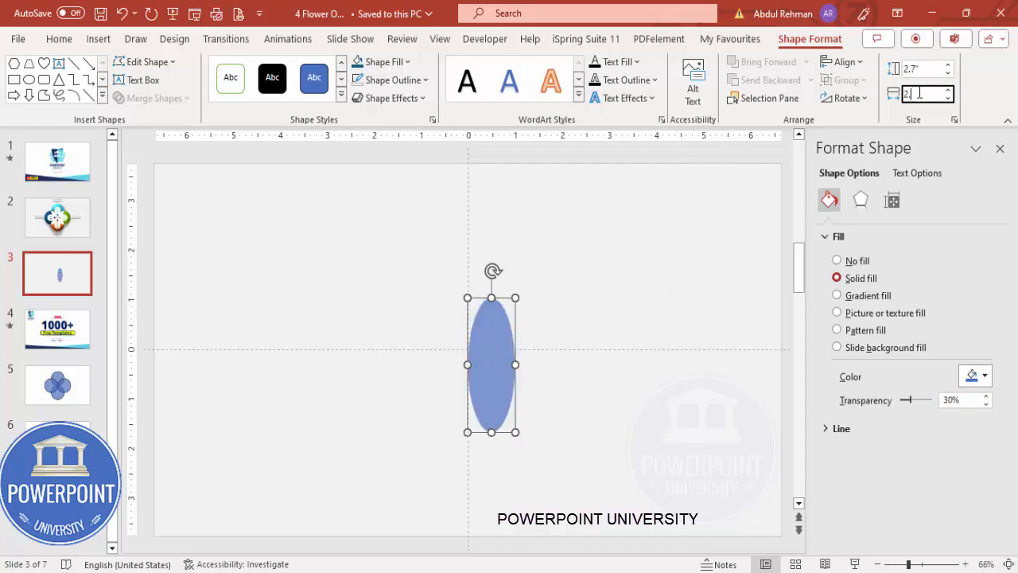
type("7")
key("Return")
- Centre the circle above the midline and Ctrl-drag copies below and to the sides as petals
left_click_drag(545, 368, 483, 284)
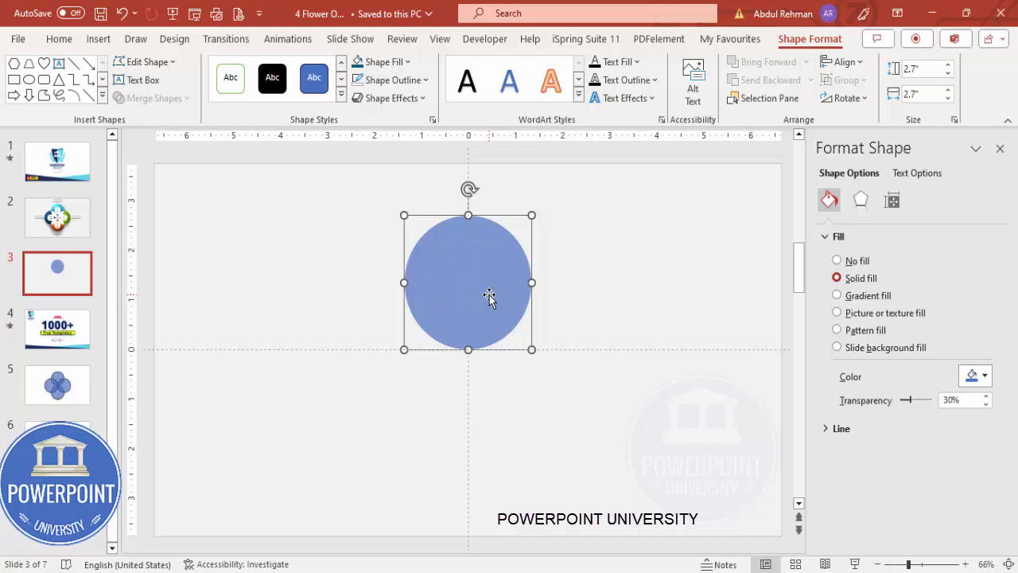
left_click_drag(488, 296, 486, 421)
left_click(579, 382)
left_click(496, 296)
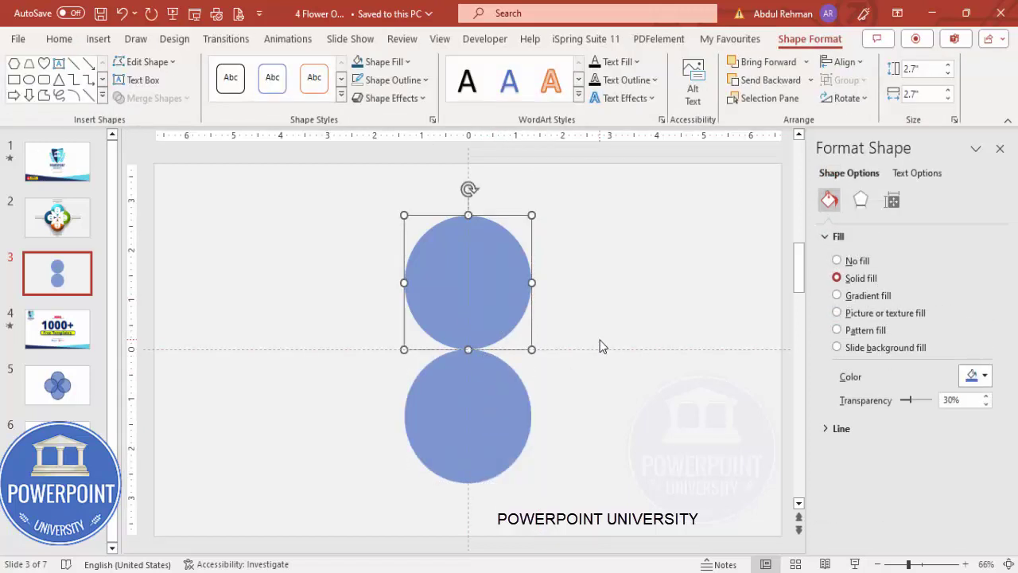
left_click_drag(471, 280, 434, 349)
left_click(558, 355)
- Zoom in to check the left petal's alignment, then marquee-select all four circles
left_click(618, 302)
left_click(459, 350)
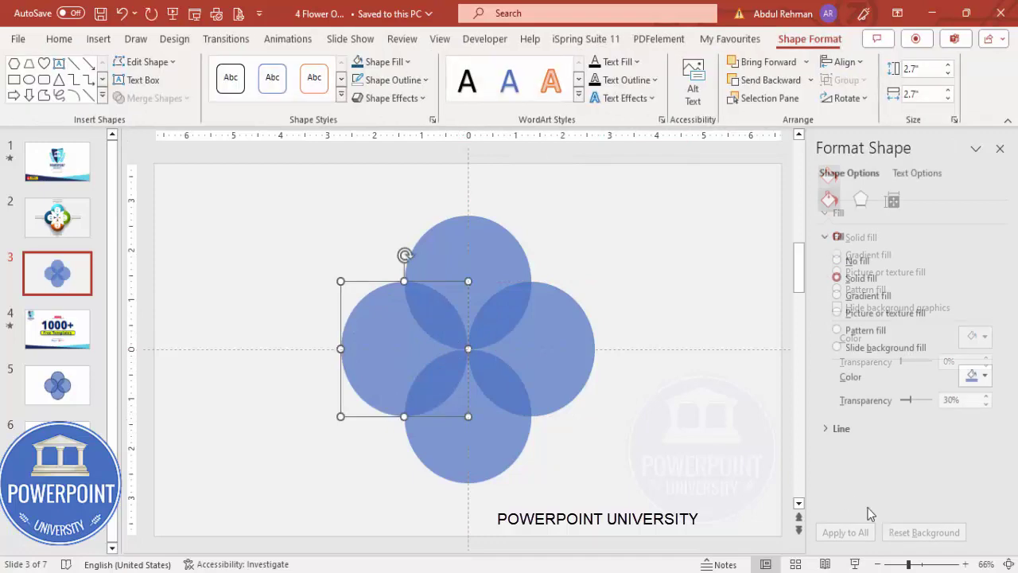
left_click(928, 563)
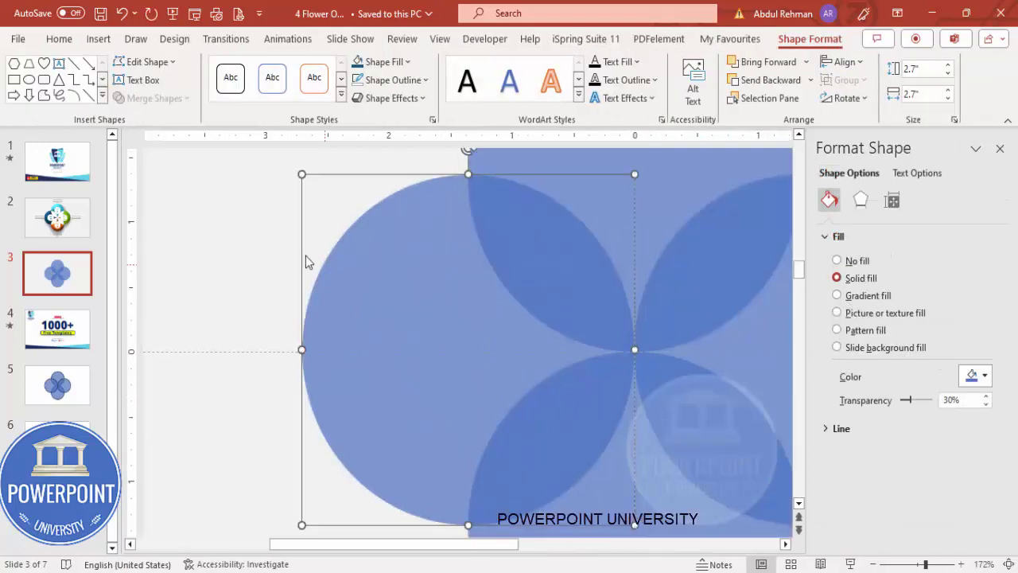
key("Escape")
left_click(517, 382)
left_click(1002, 564)
left_click(589, 268)
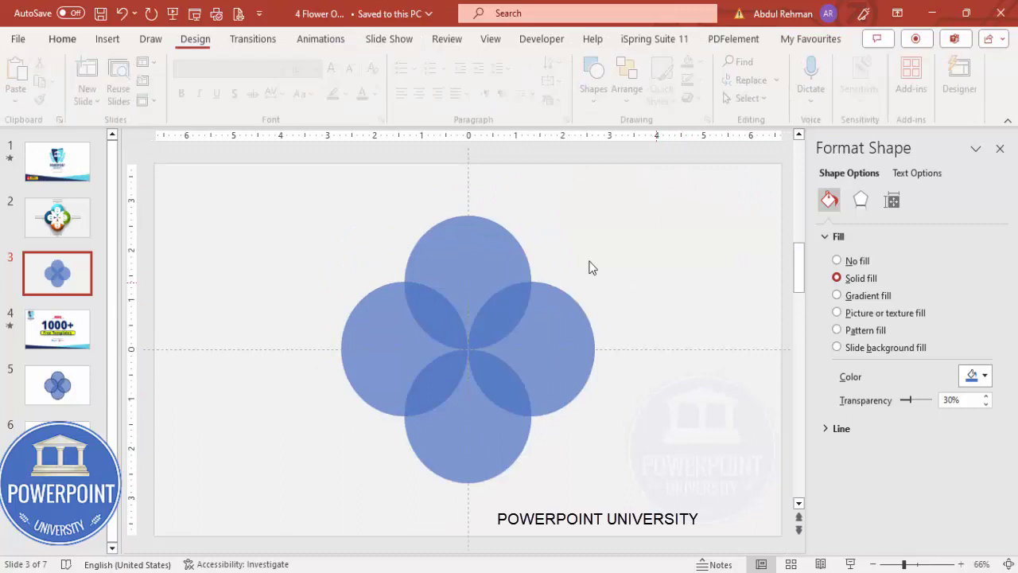
left_click_drag(722, 202, 259, 521)
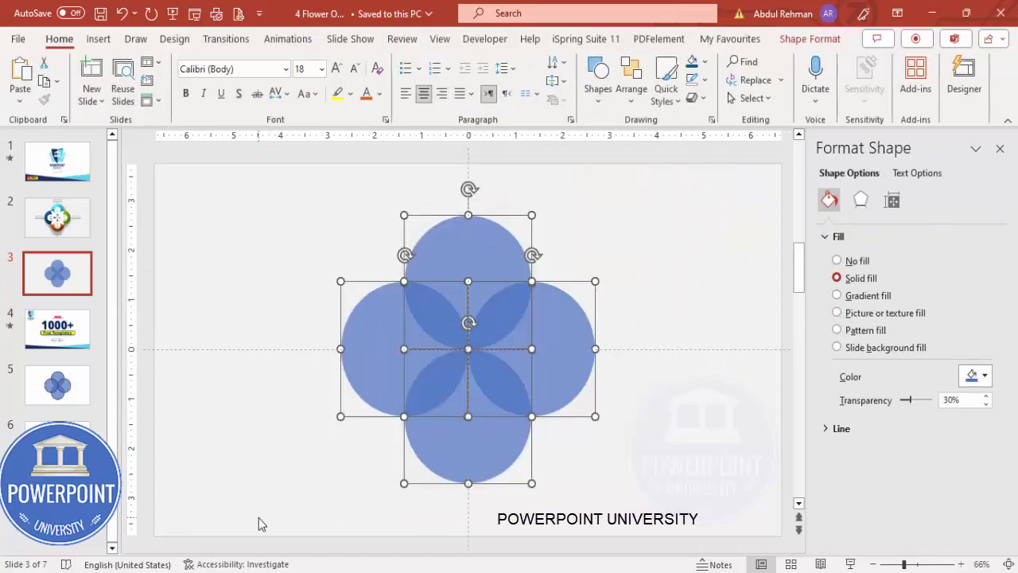
- Fragment the four overlapping circles into separate pieces with Merge Shapes
left_click(820, 39)
left_click(155, 98)
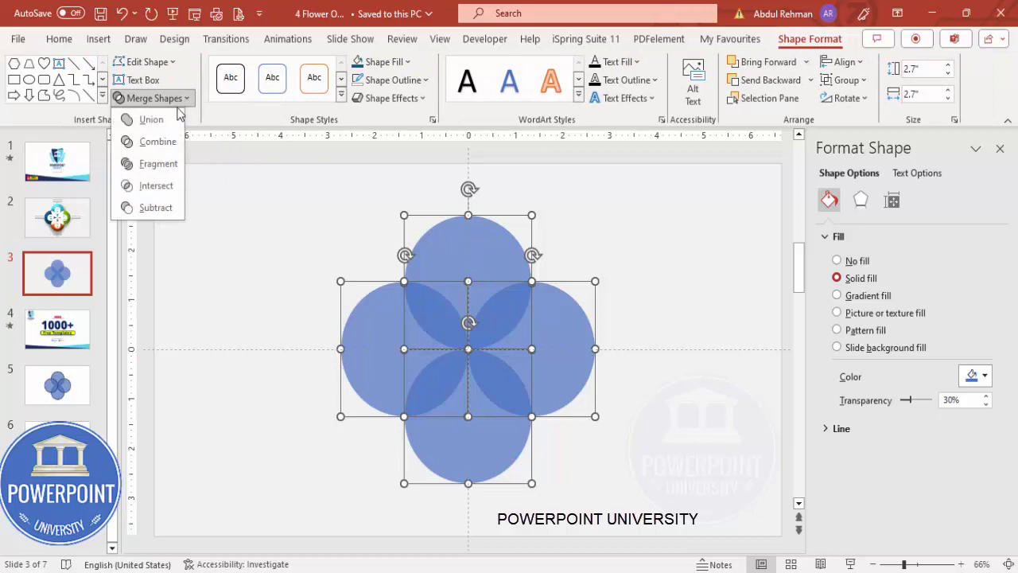
left_click(163, 164)
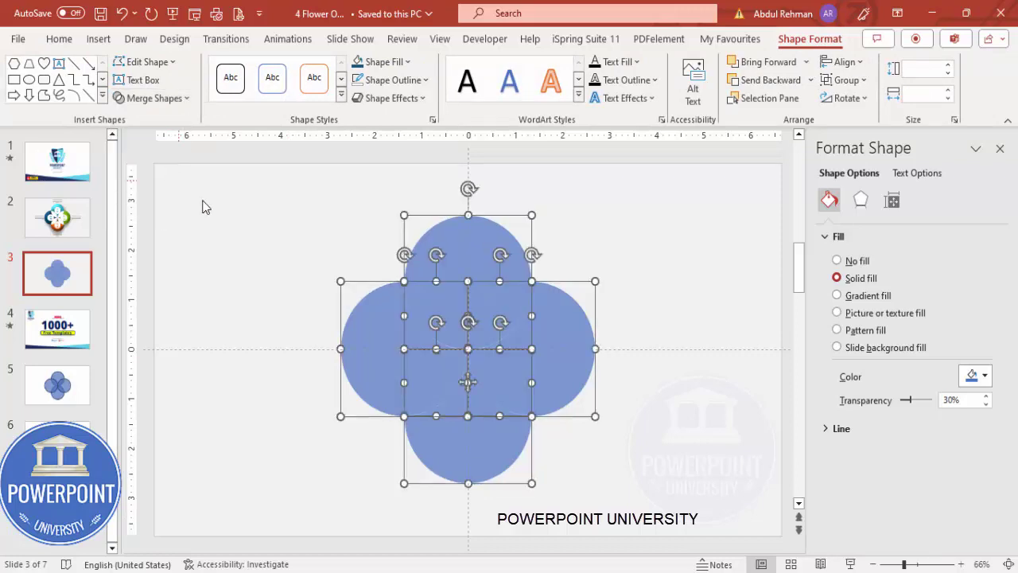
left_click(584, 219)
- Fill the four centre petal pieces solid white at 0% transparency
left_click(432, 315)
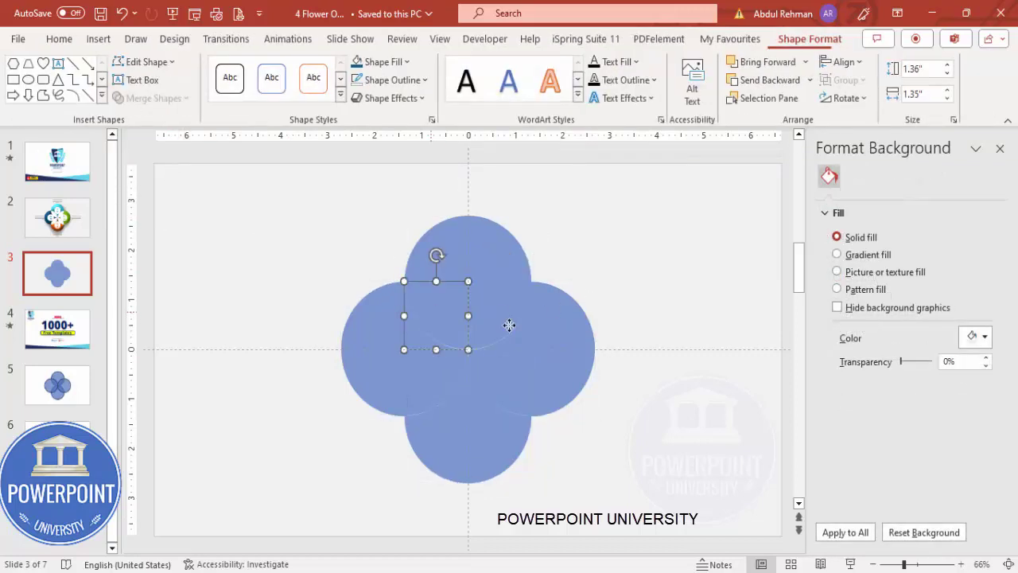
left_click(510, 319, "shift")
left_click(494, 373, "shift")
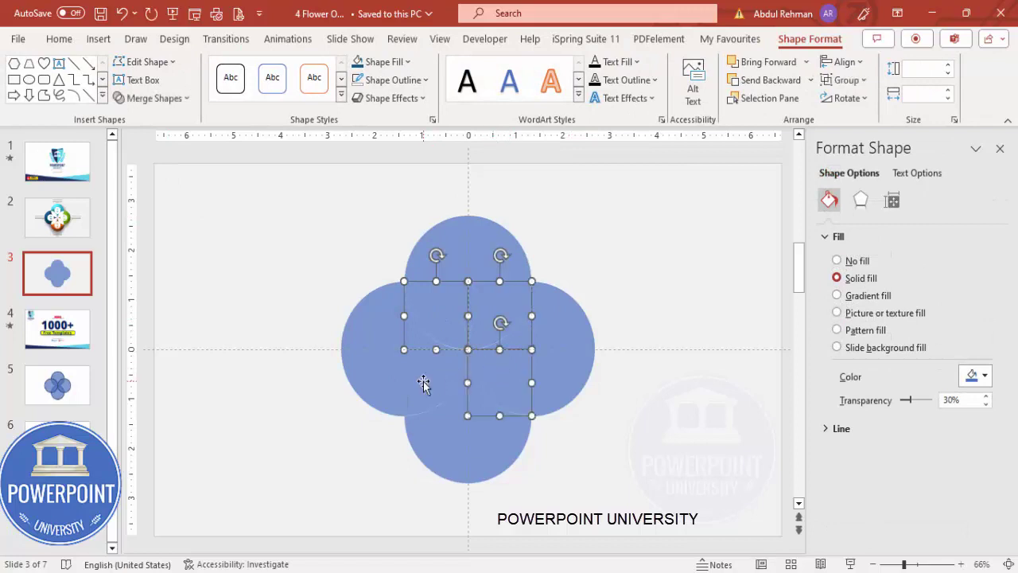
left_click(420, 380, "shift")
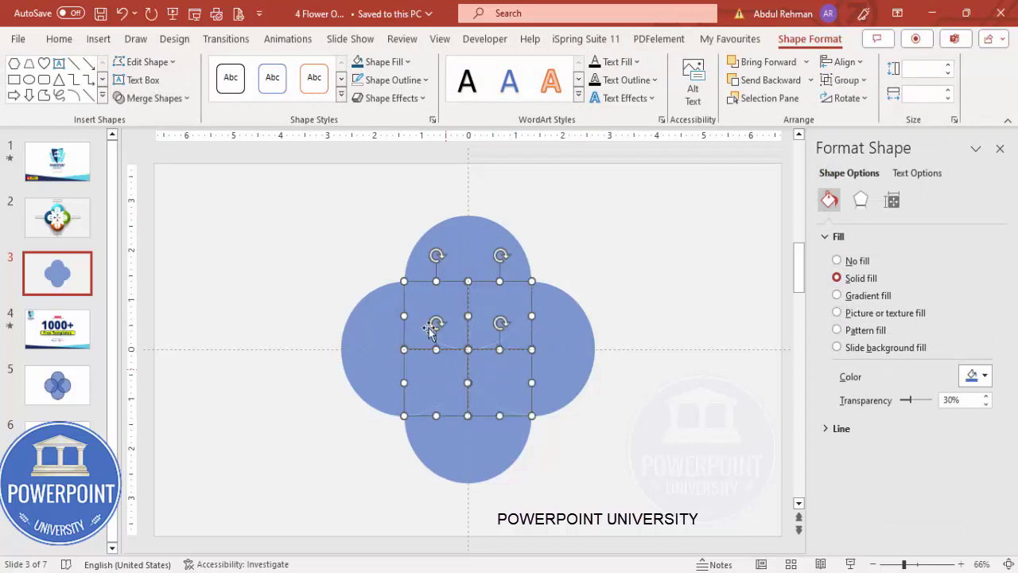
left_click(381, 61)
left_click(357, 102)
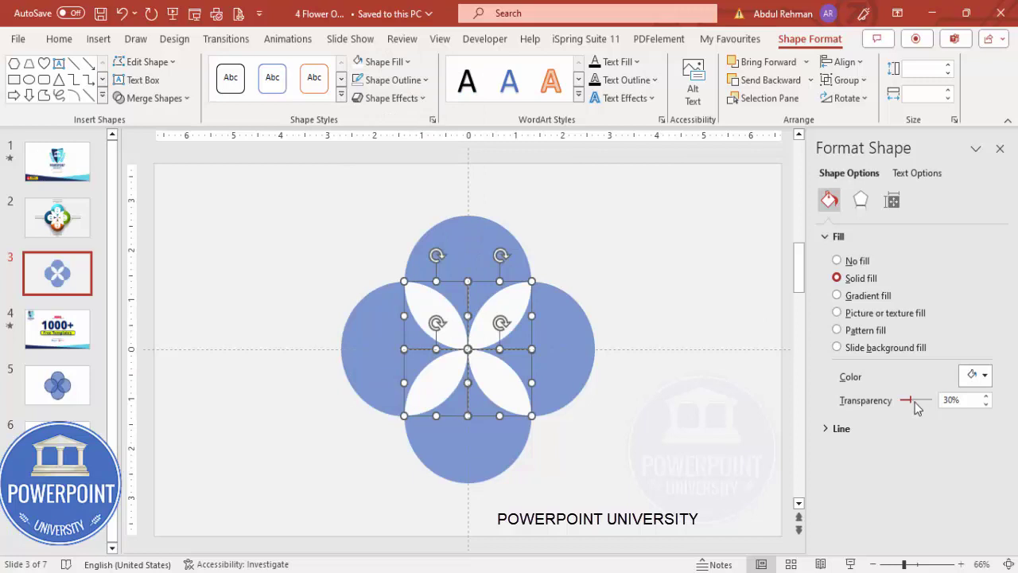
left_click_drag(913, 399, 899, 399)
left_click(617, 266)
left_click(480, 241)
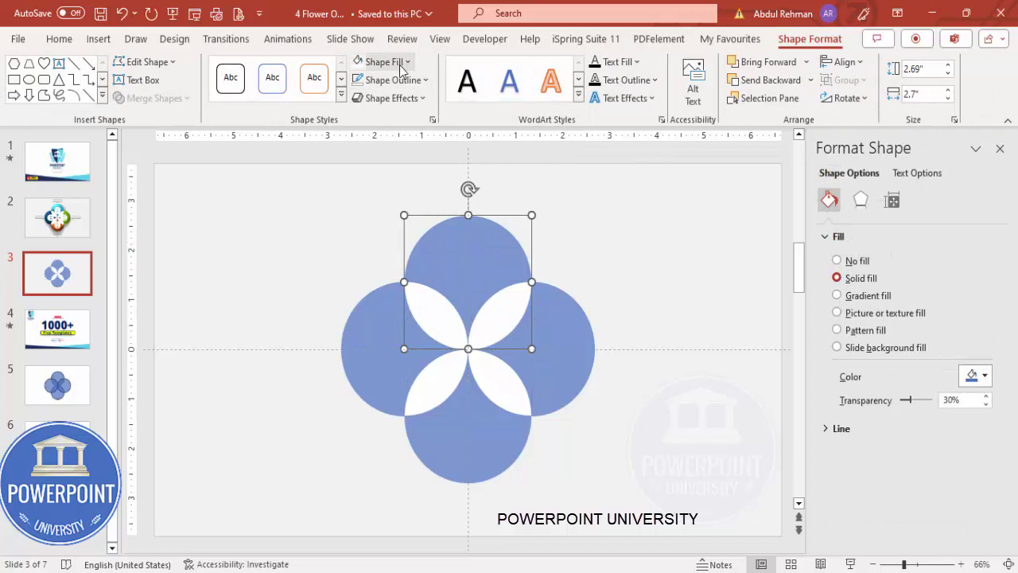
- Colour the top, right, bottom and left circles turquoise, green, orange and dark blue
left_click(402, 67)
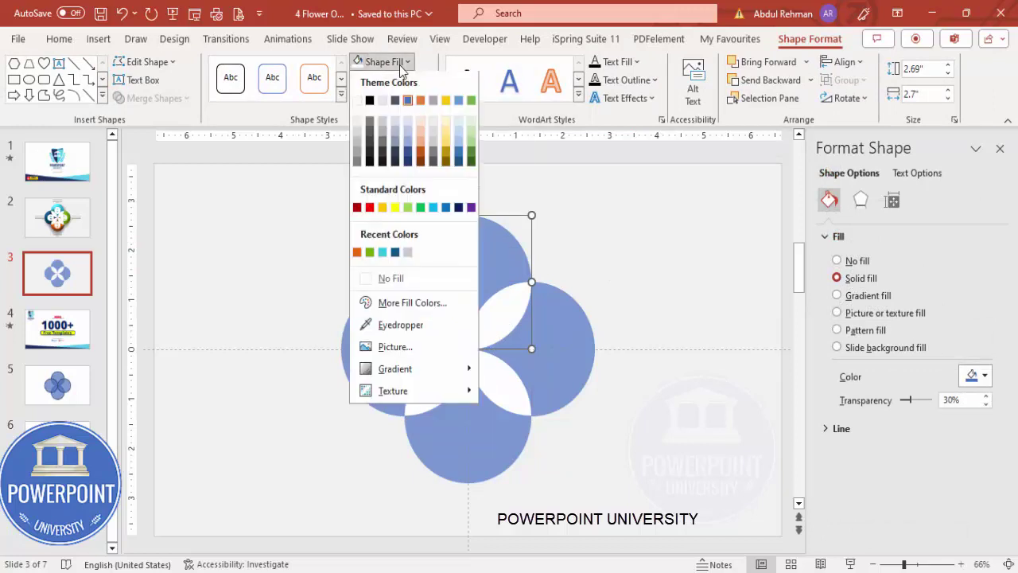
left_click(383, 254)
left_click(552, 313)
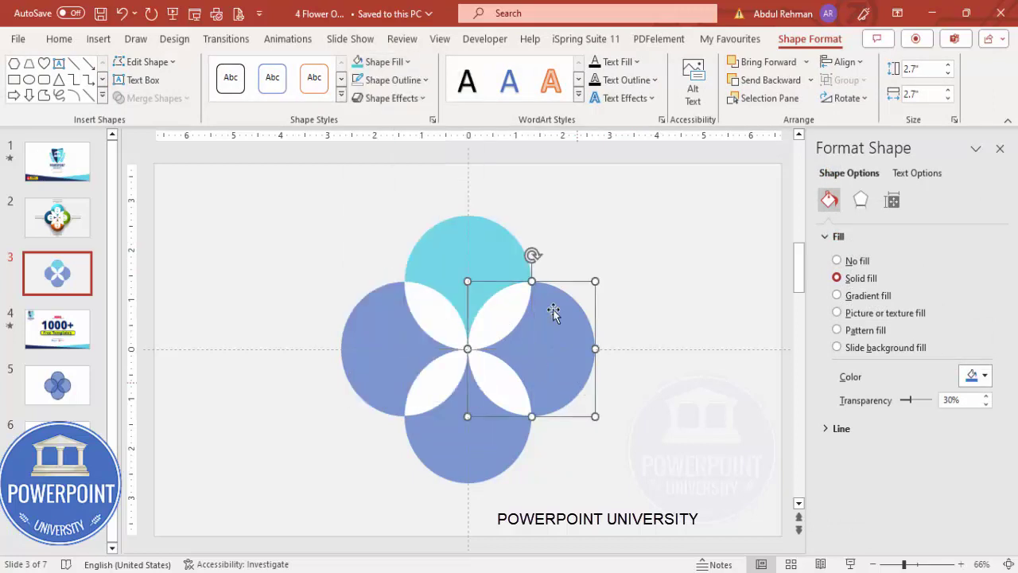
left_click(396, 70)
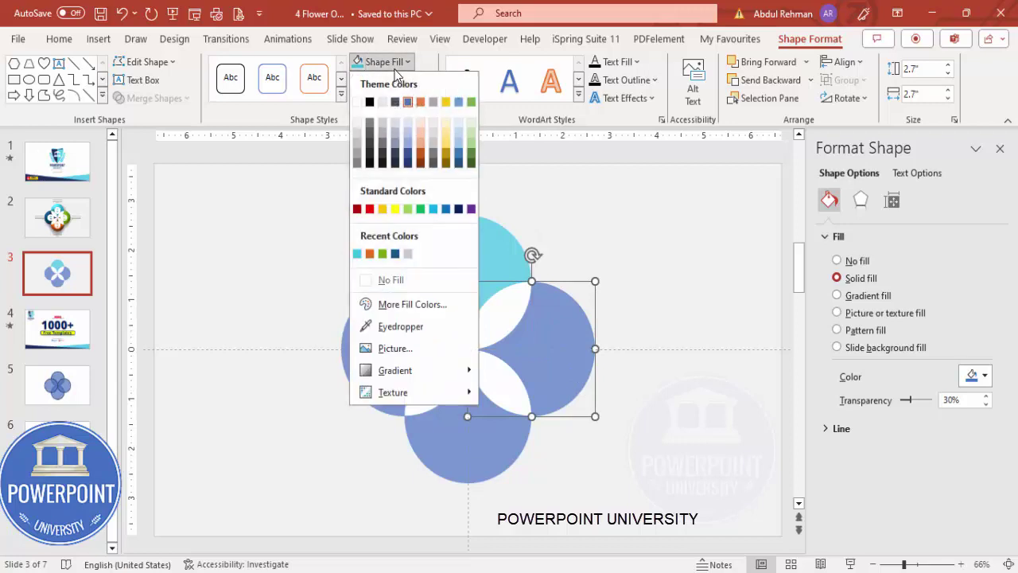
left_click(383, 254)
left_click(466, 380)
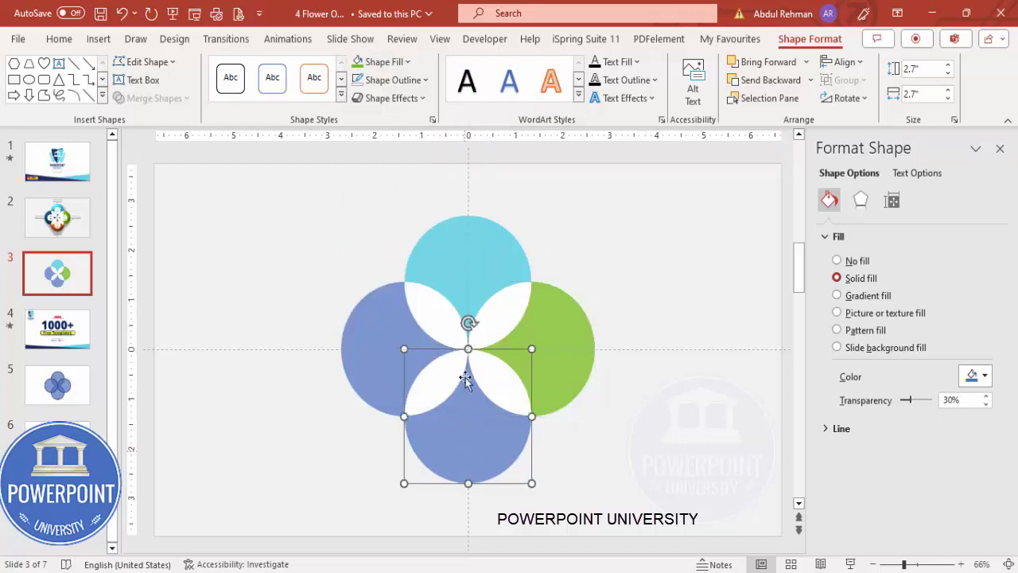
left_click(397, 66)
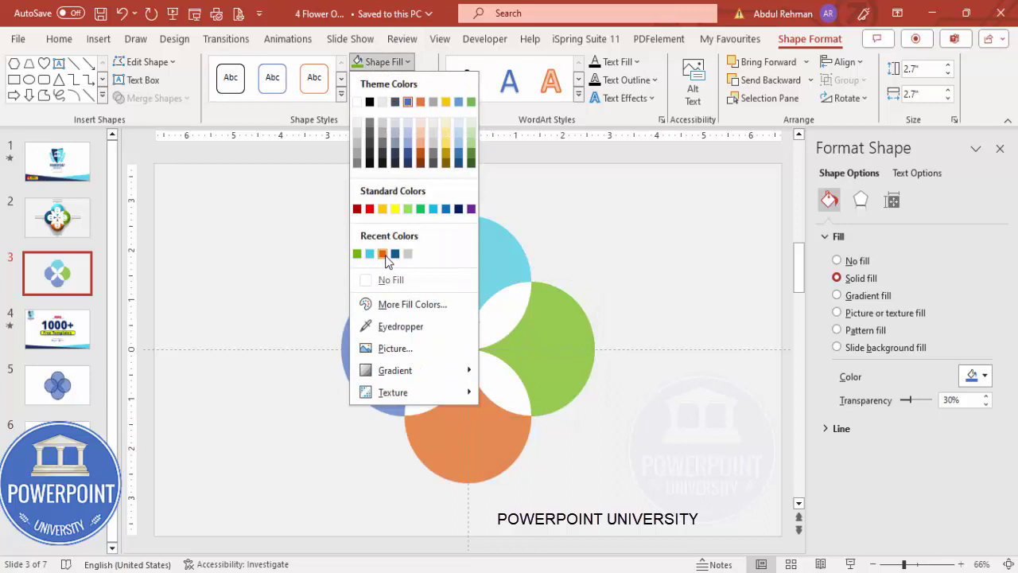
left_click(383, 254)
left_click(374, 334)
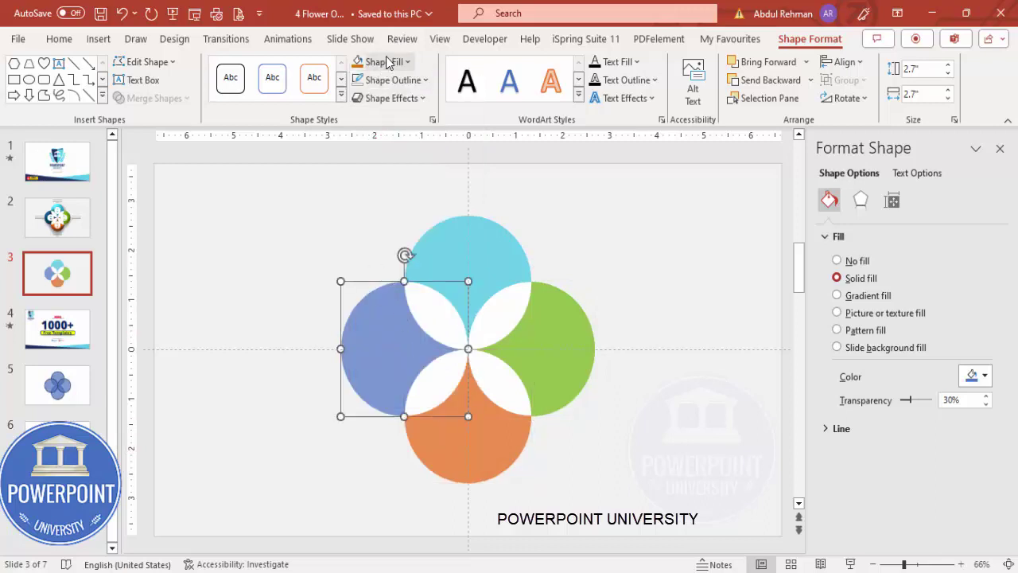
left_click(387, 63)
left_click(395, 255)
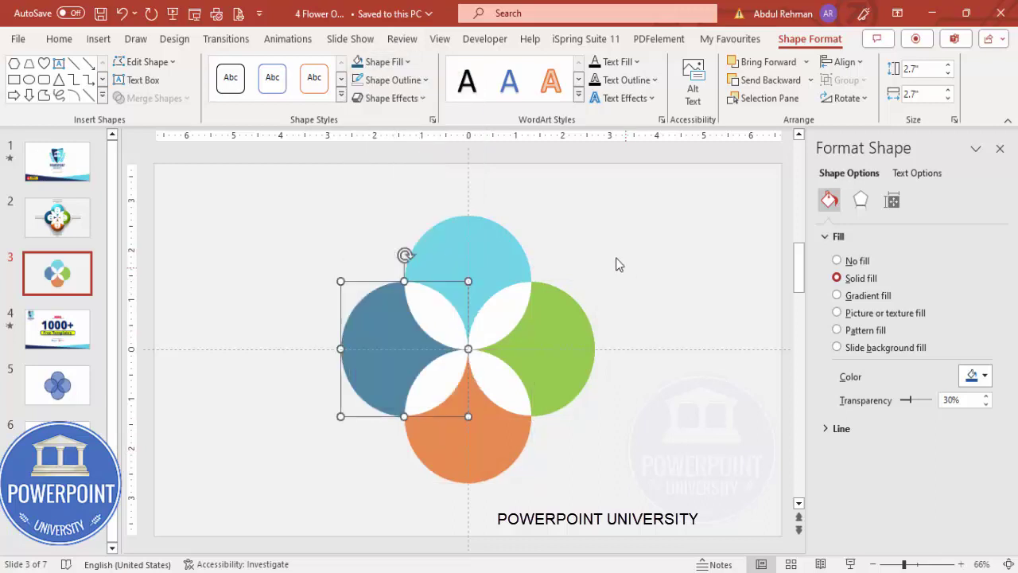
- Select all four coloured circles and drag their fill transparency to 0%
left_click(475, 244, "shift")
left_click(550, 357, "shift")
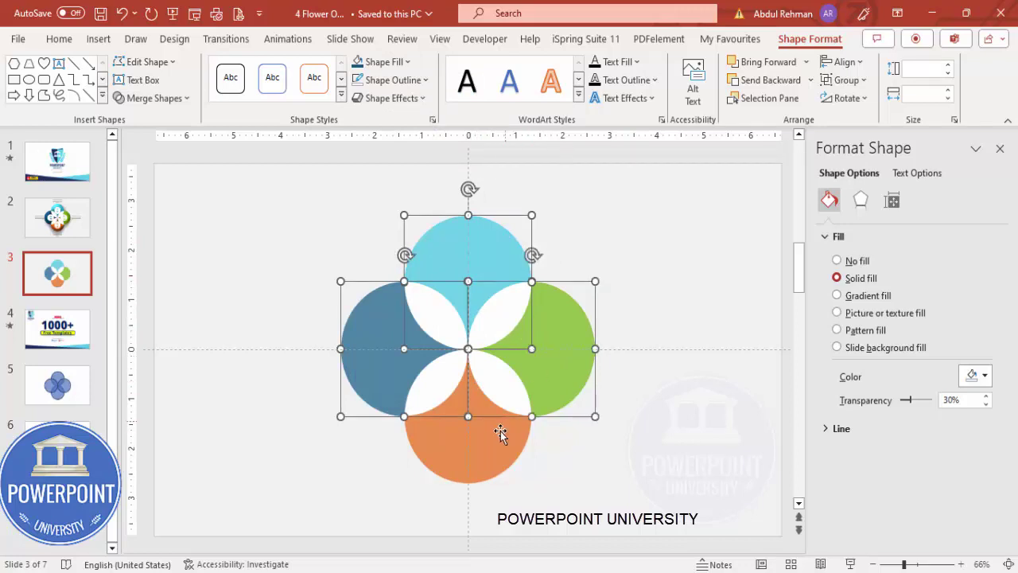
left_click(500, 432, "shift")
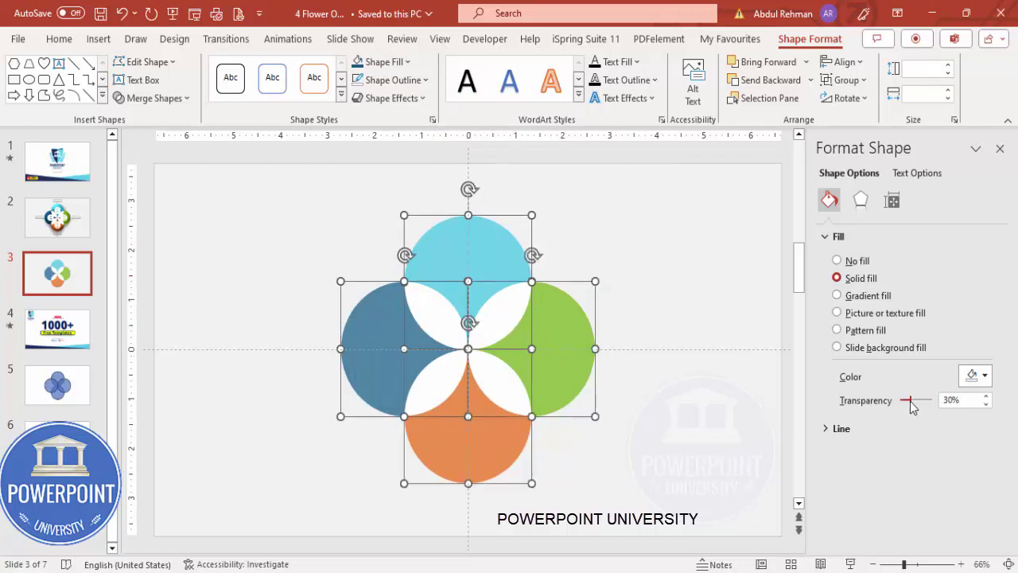
left_click_drag(911, 403, 888, 409)
left_click(653, 237)
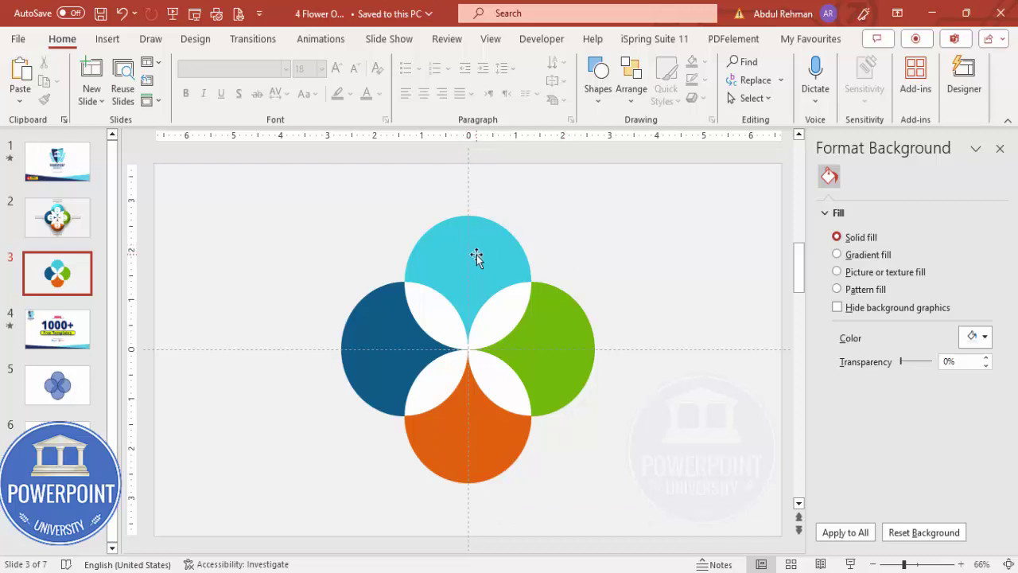
- Draw a small oval over the cyan circle with no outline and white fill
left_click(108, 39)
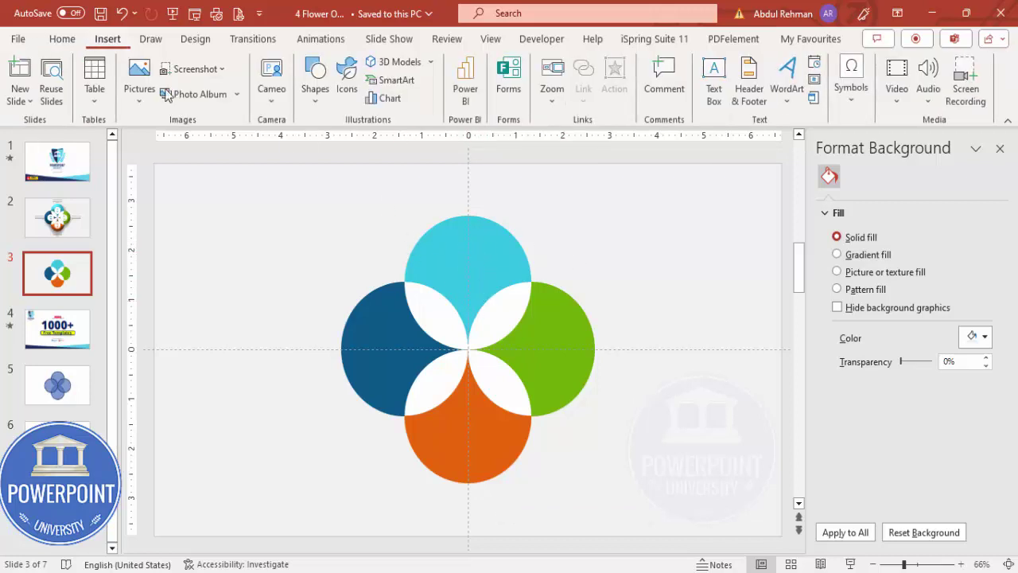
left_click(315, 95)
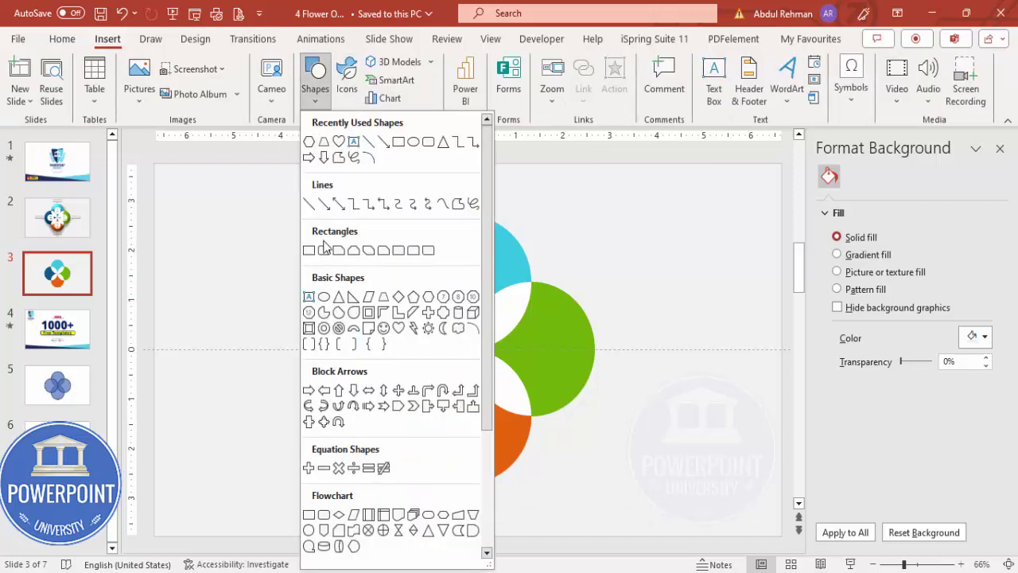
left_click(327, 301)
left_click_drag(447, 260, 504, 320)
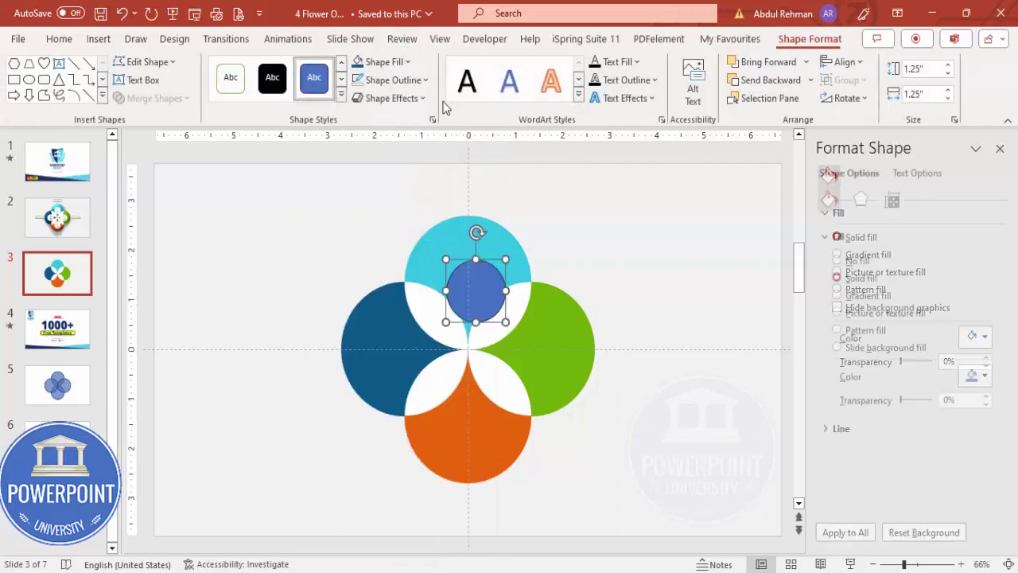
left_click(394, 79)
left_click(416, 299)
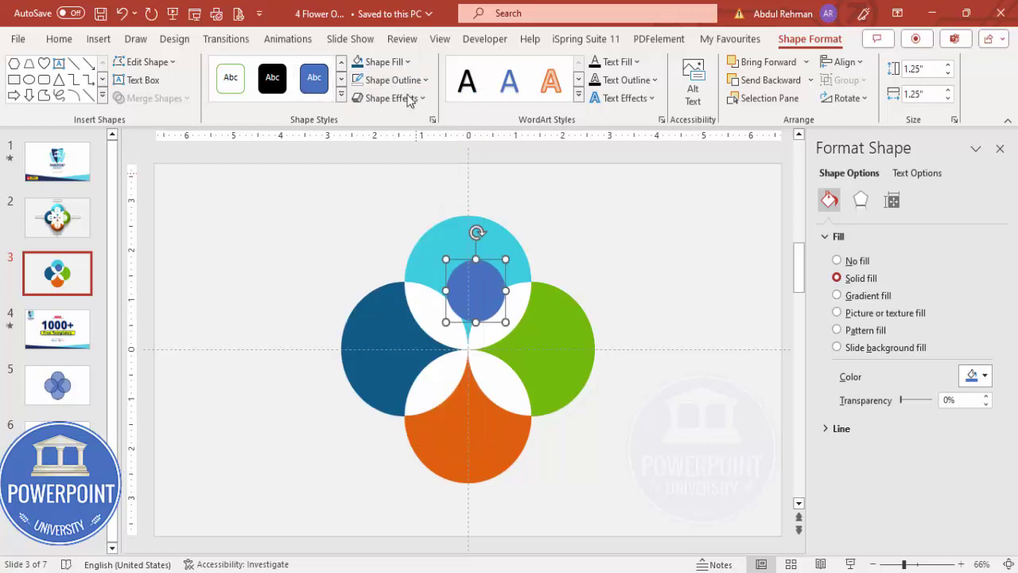
left_click(383, 62)
left_click(356, 104)
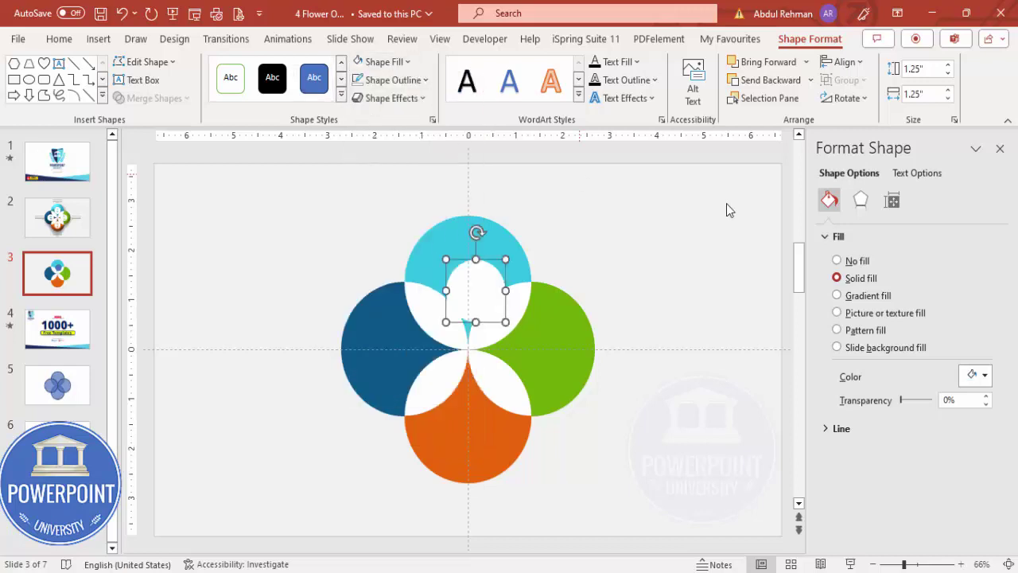
- Give the white circle a bottom-offset shadow preset and position it in the cyan circle
left_click(861, 204)
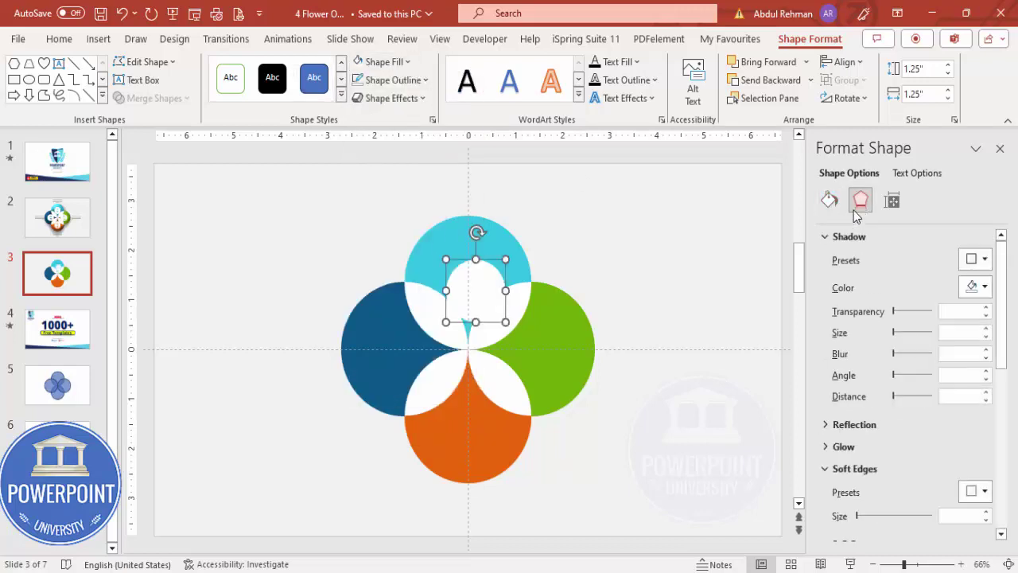
left_click(849, 236)
left_click(850, 236)
left_click(975, 258)
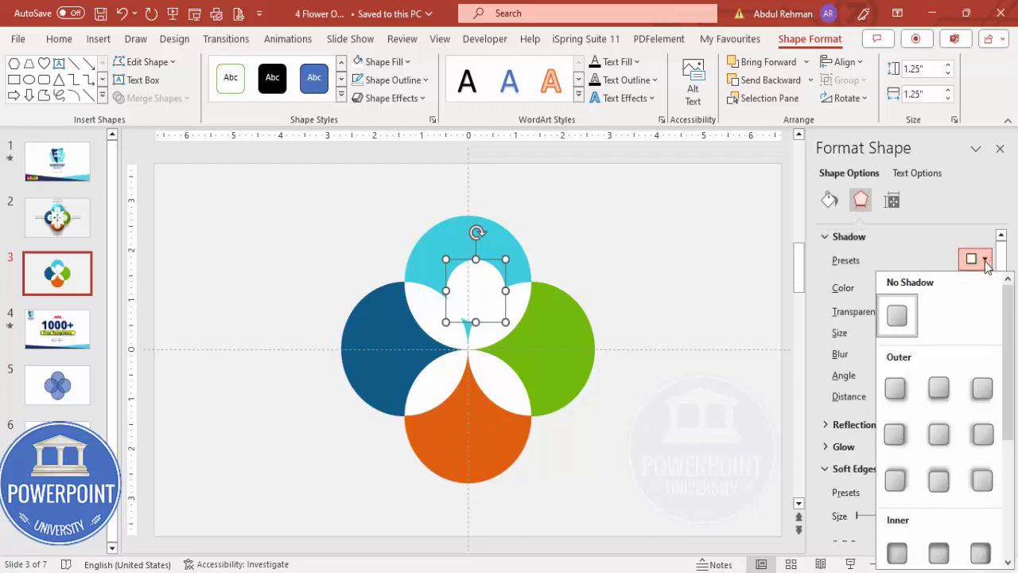
left_click(939, 388)
left_click_drag(466, 294, 482, 415)
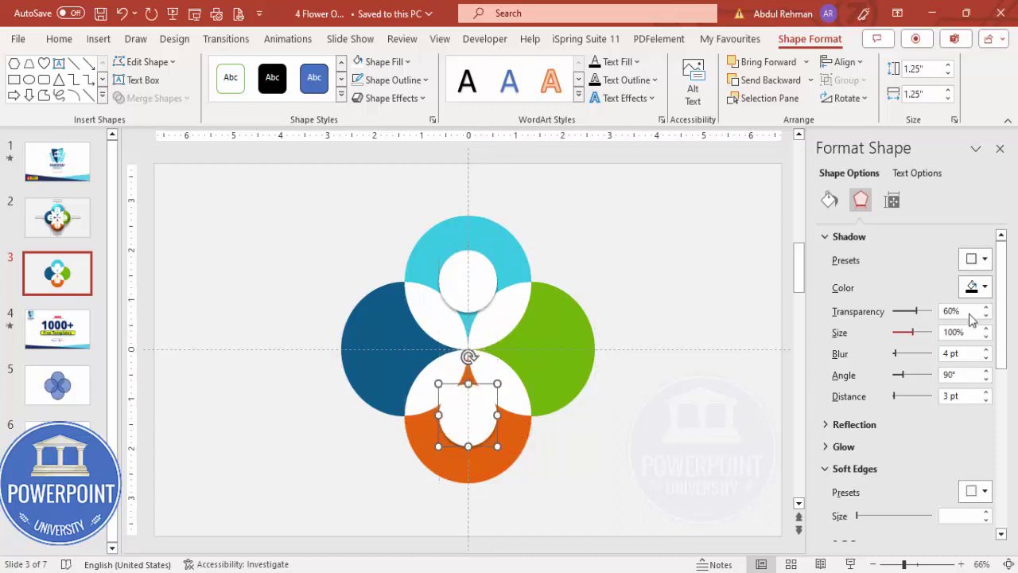
- Copy white circles onto the other petals, with top-offset and right-falling shadows for bottom and left
left_click(975, 259)
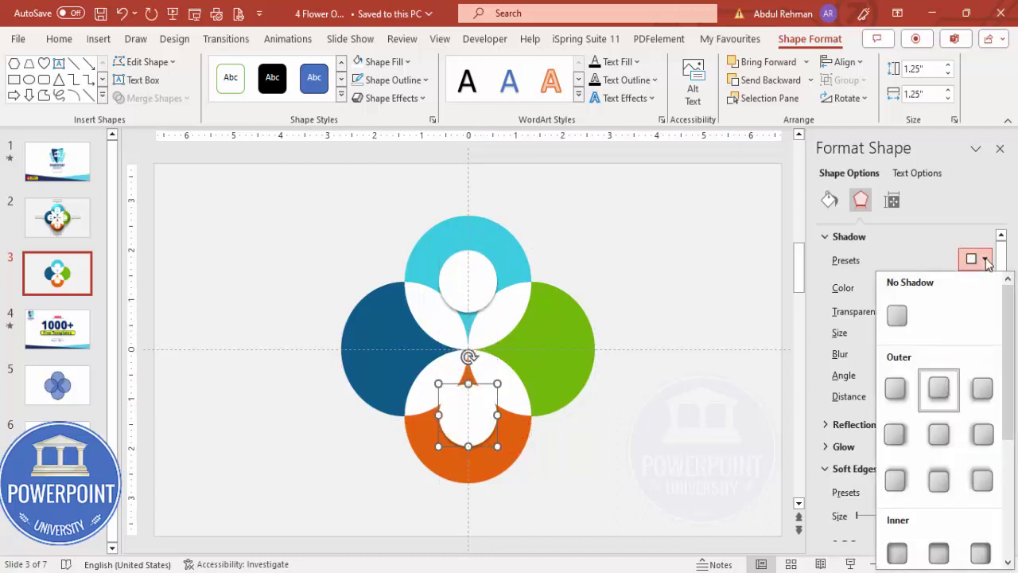
left_click(941, 474)
left_click(488, 291)
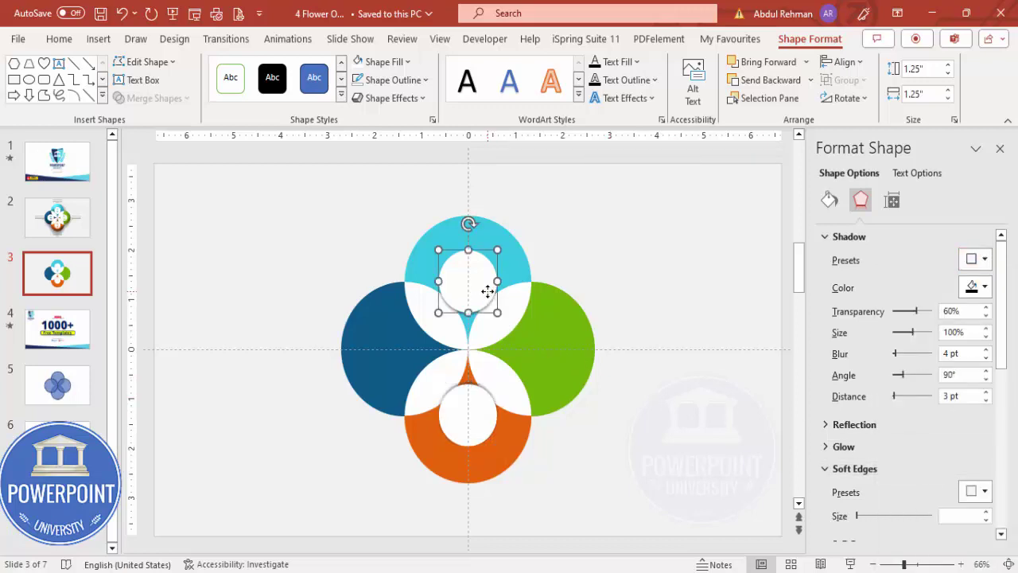
left_click_drag(488, 292, 410, 360)
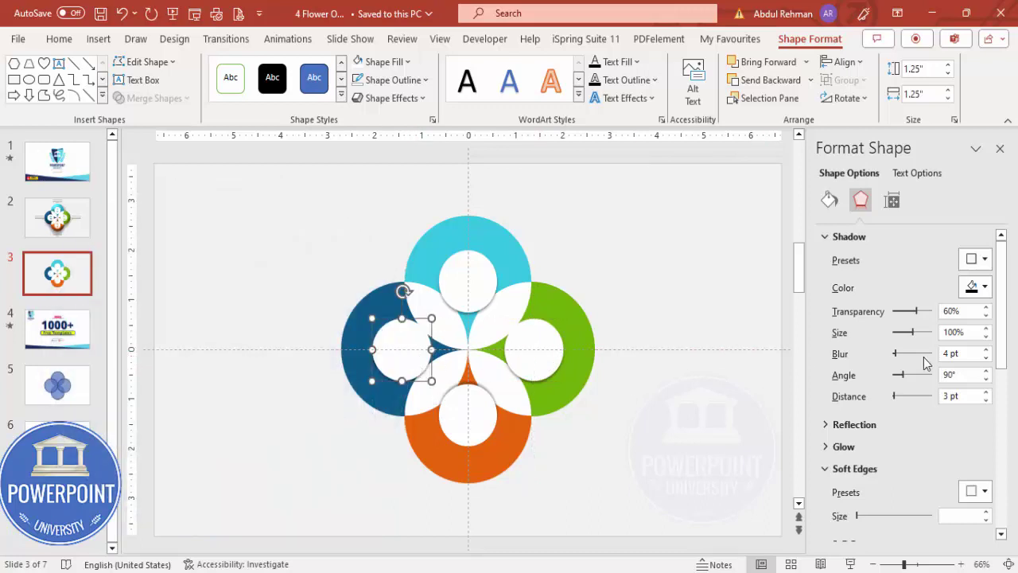
left_click(977, 259)
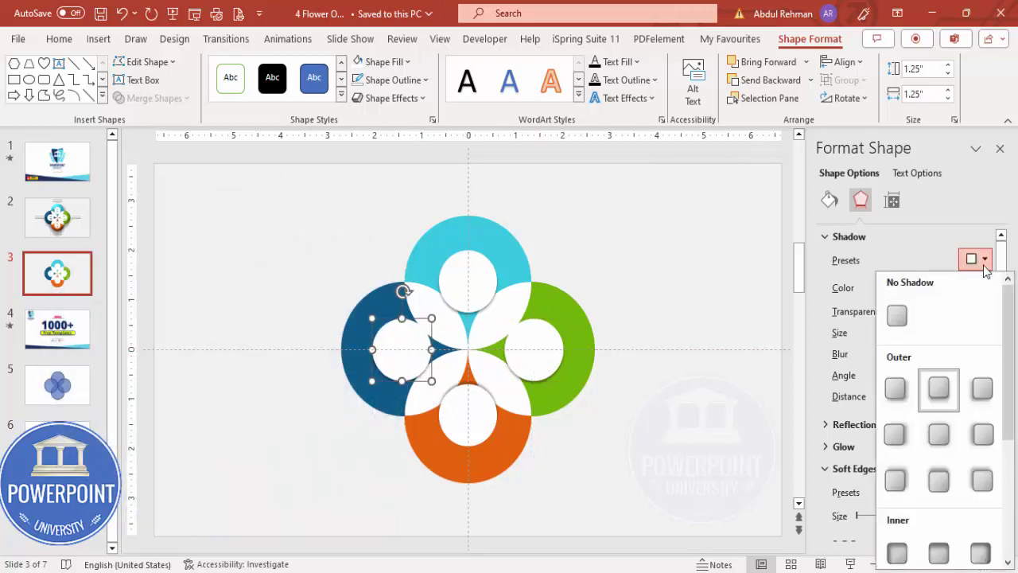
left_click(894, 434)
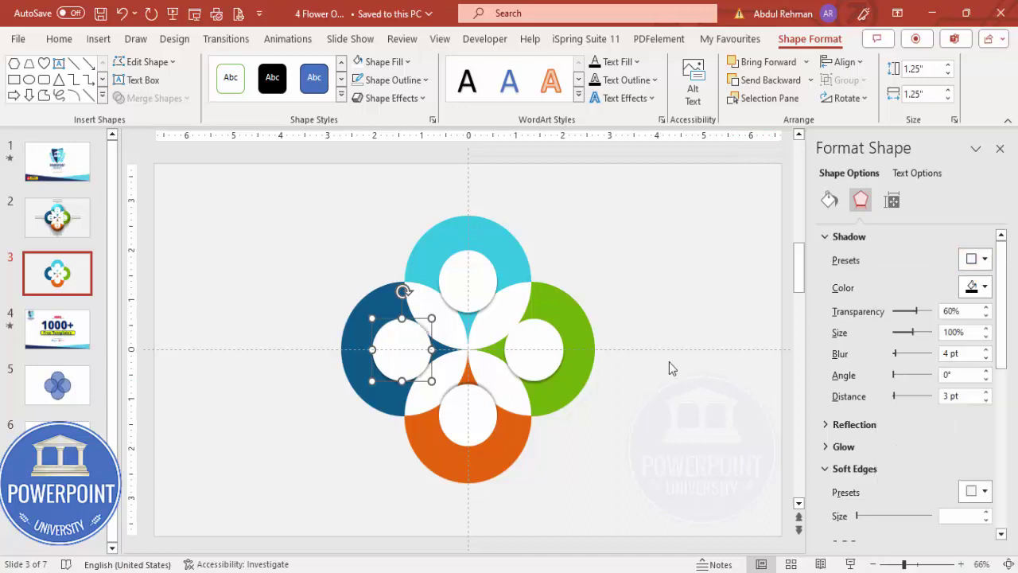
- Give the right-hand white circle a left-falling shadow preset
left_click(530, 345)
left_click(975, 263)
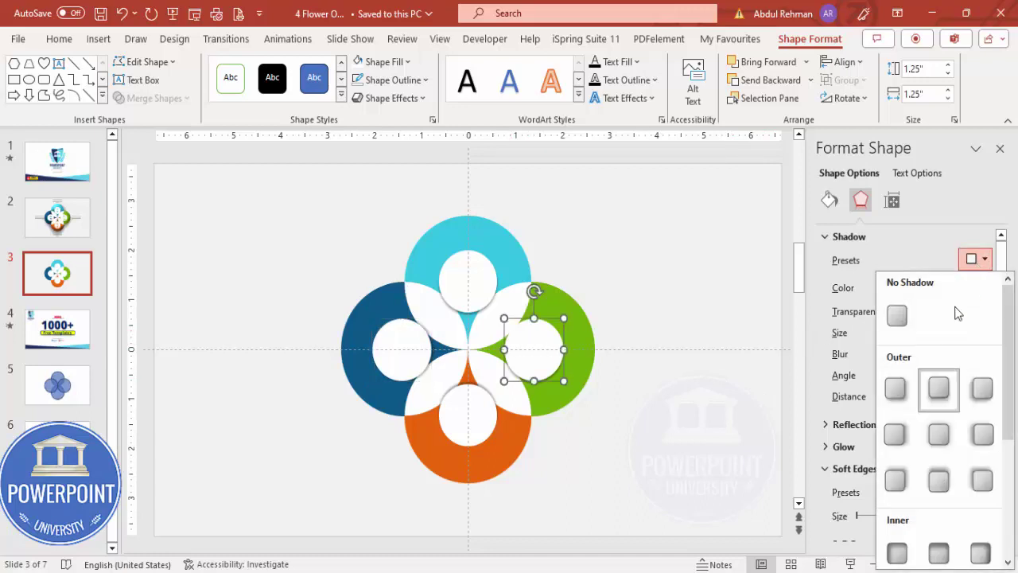
left_click(980, 435)
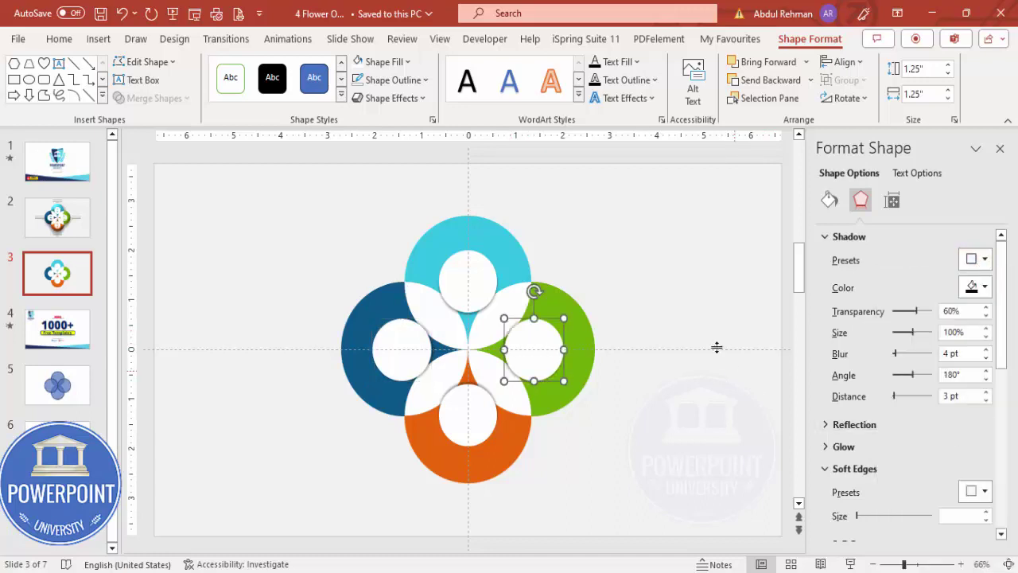
left_click(589, 248)
left_click(501, 237)
left_click(568, 326, "shift")
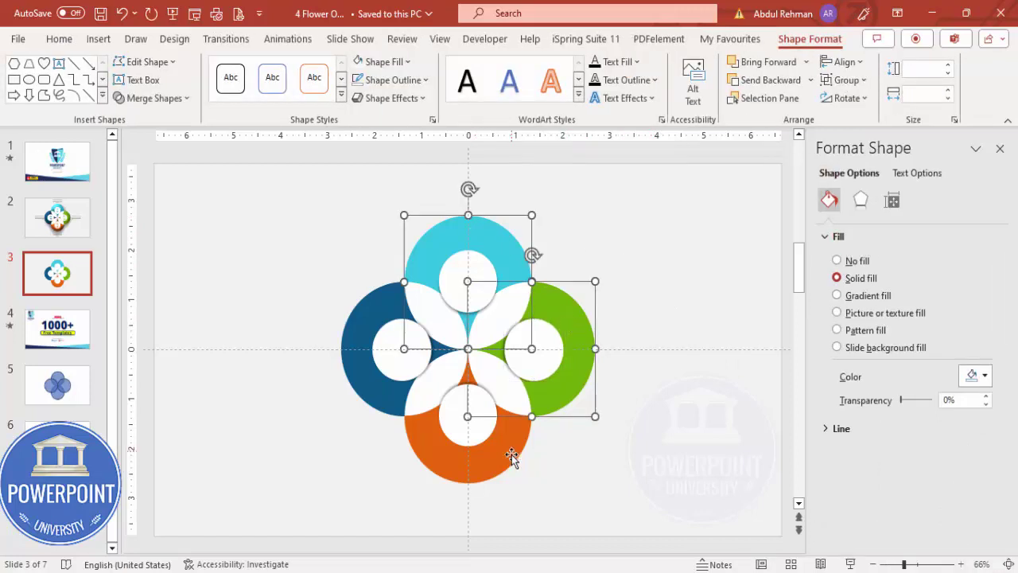
- Select the cyan, green, orange and dark blue circles and apply an Angle top bevel, 26 pt by 24 pt
left_click(510, 455, "shift")
left_click(368, 310, "shift")
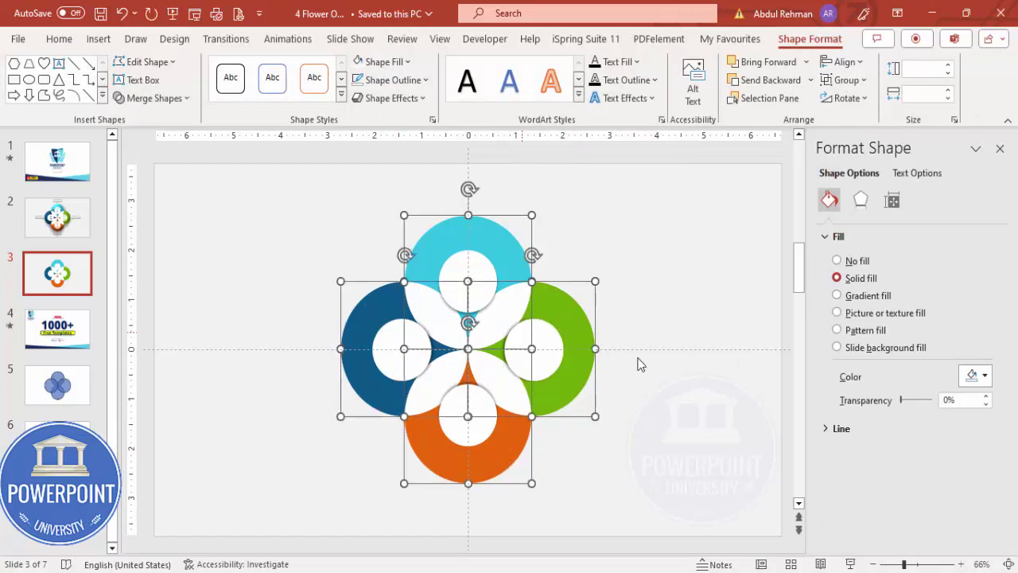
left_click(866, 208)
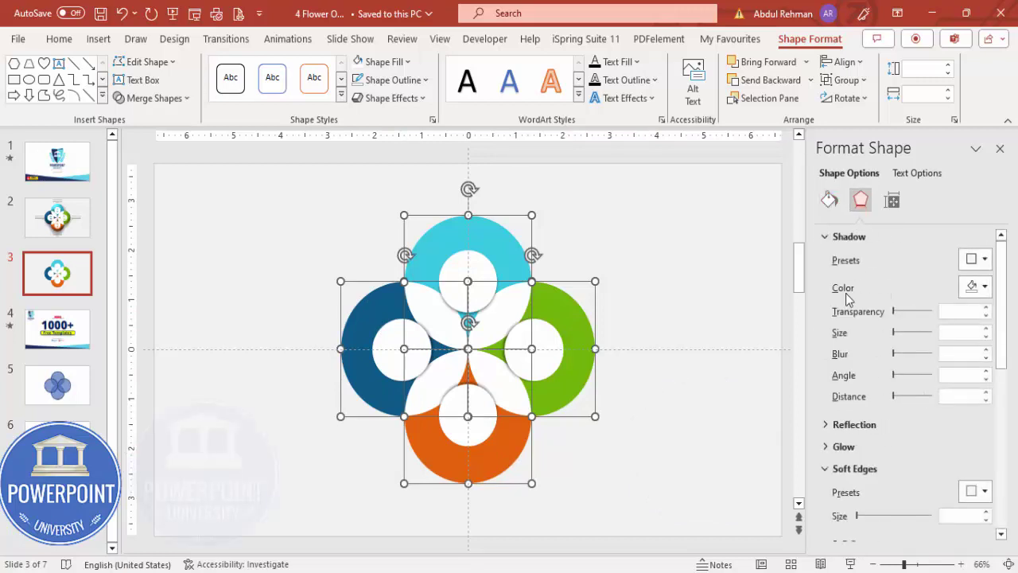
scroll(1003, 444, "down", 2)
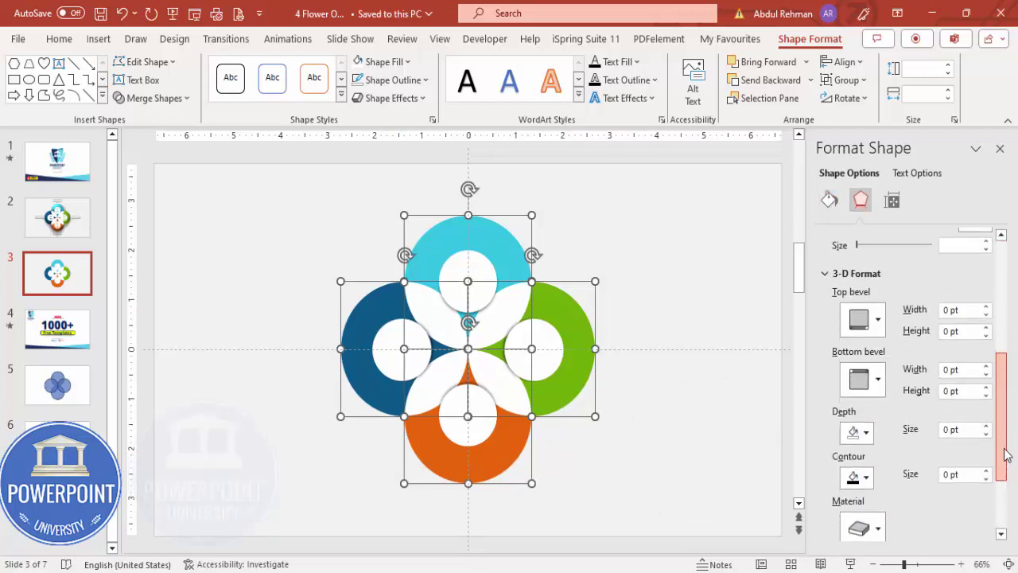
left_click(874, 326)
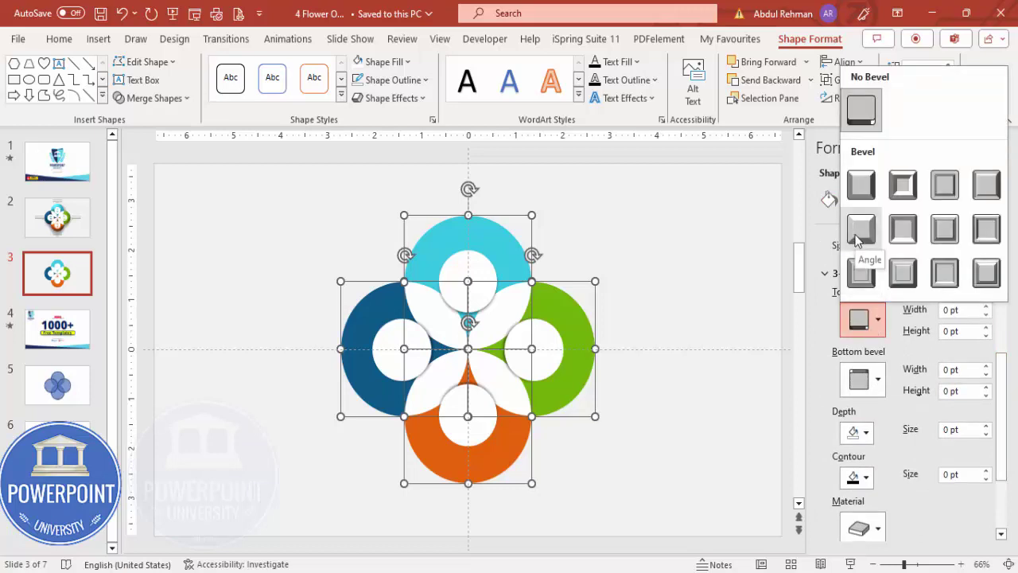
left_click(859, 230)
left_click_drag(966, 311, 895, 309)
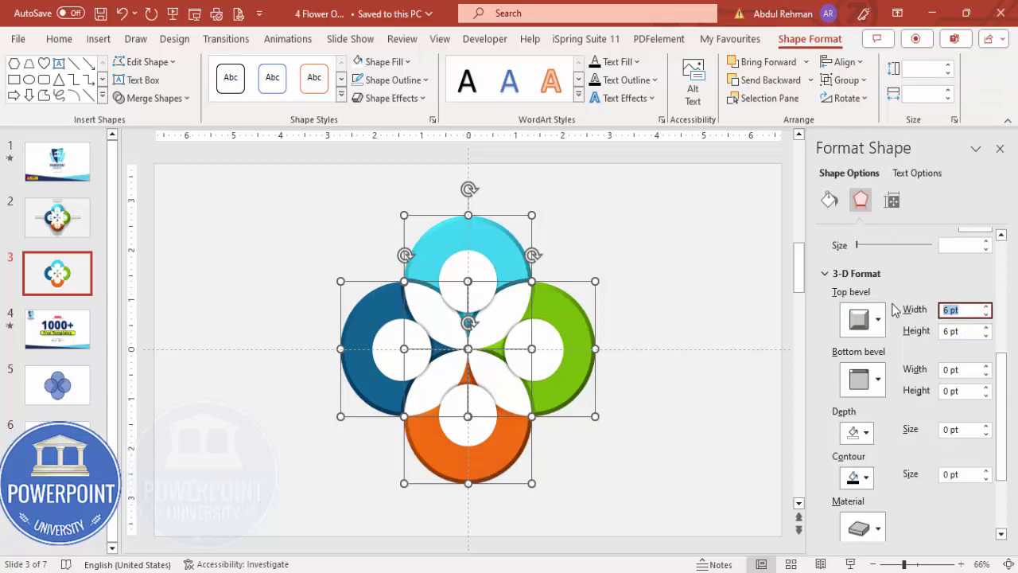
type("26")
key("Return")
left_click(971, 333)
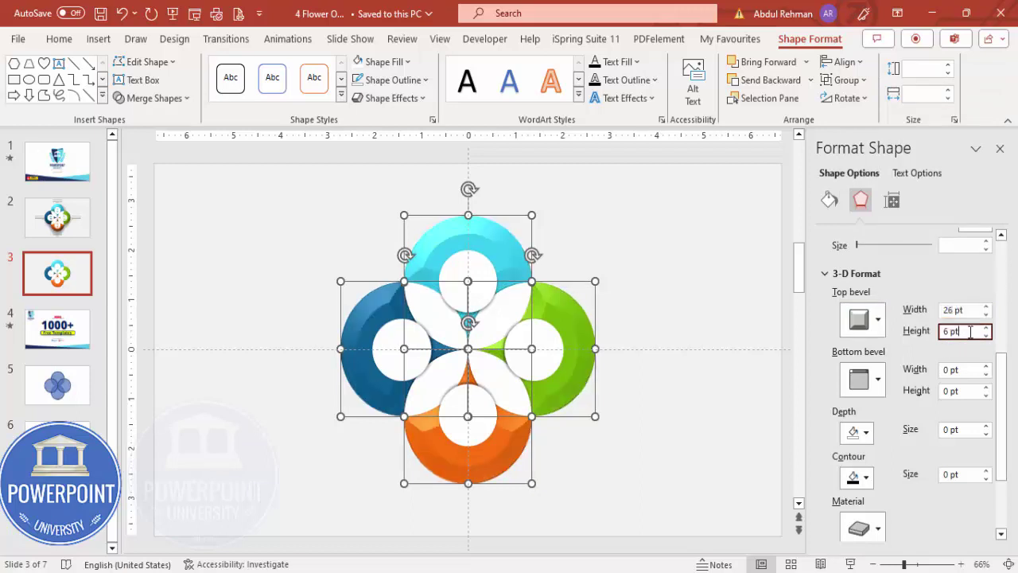
type("24")
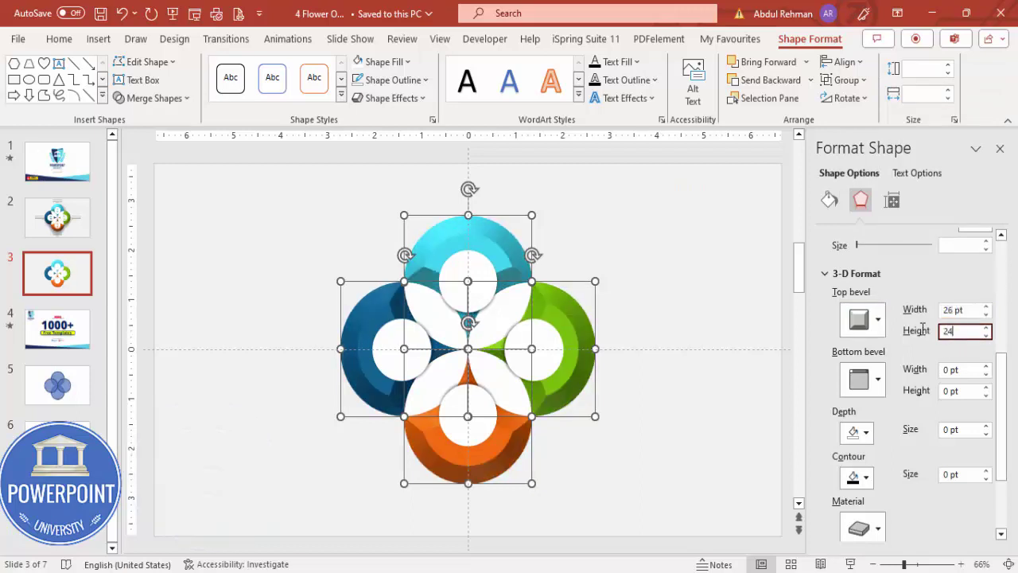
left_click(682, 274)
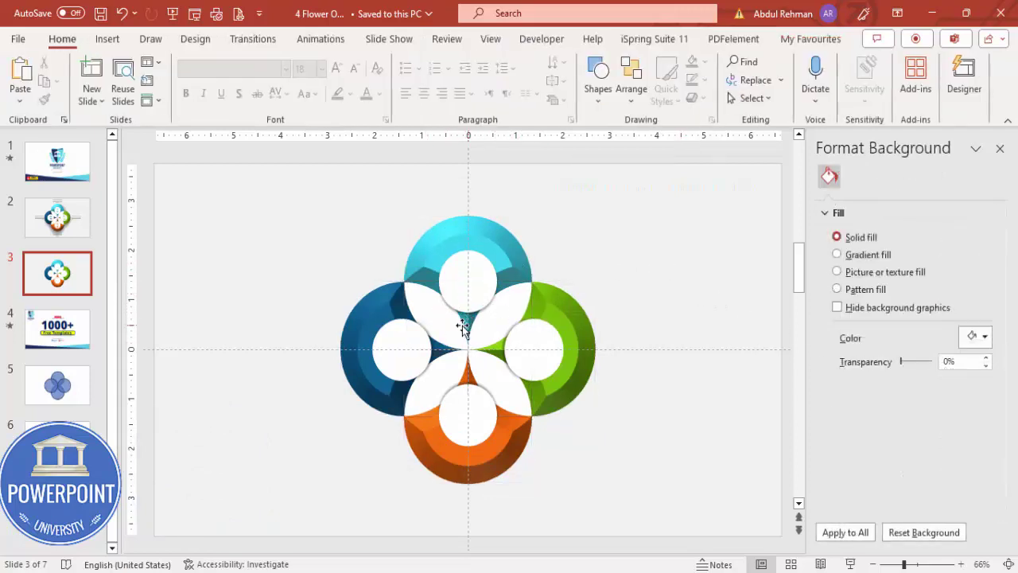
- Add a text box reading '01' near the top right of the slide
left_click(109, 39)
left_click(713, 87)
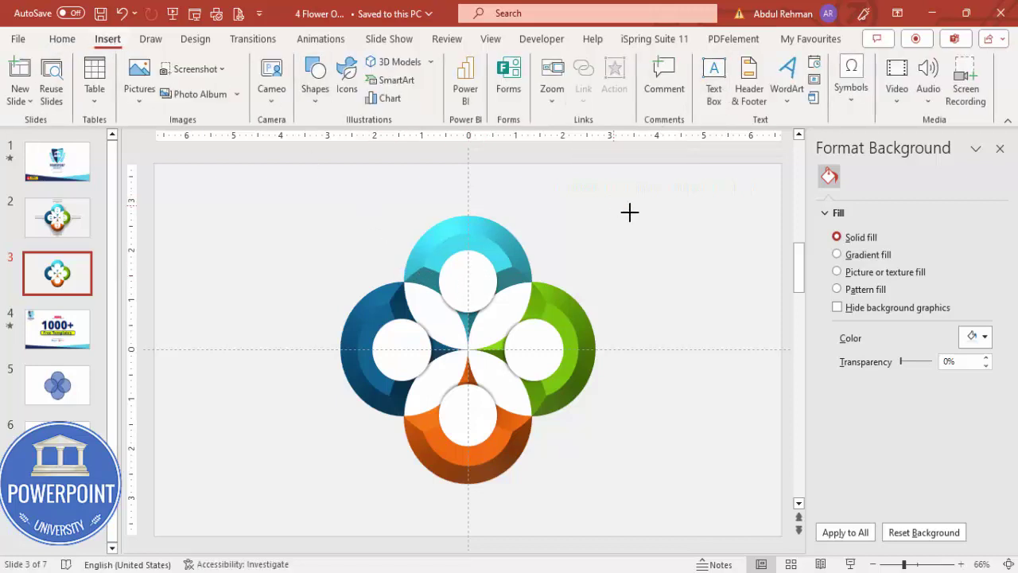
left_click_drag(613, 204, 657, 226)
type("01")
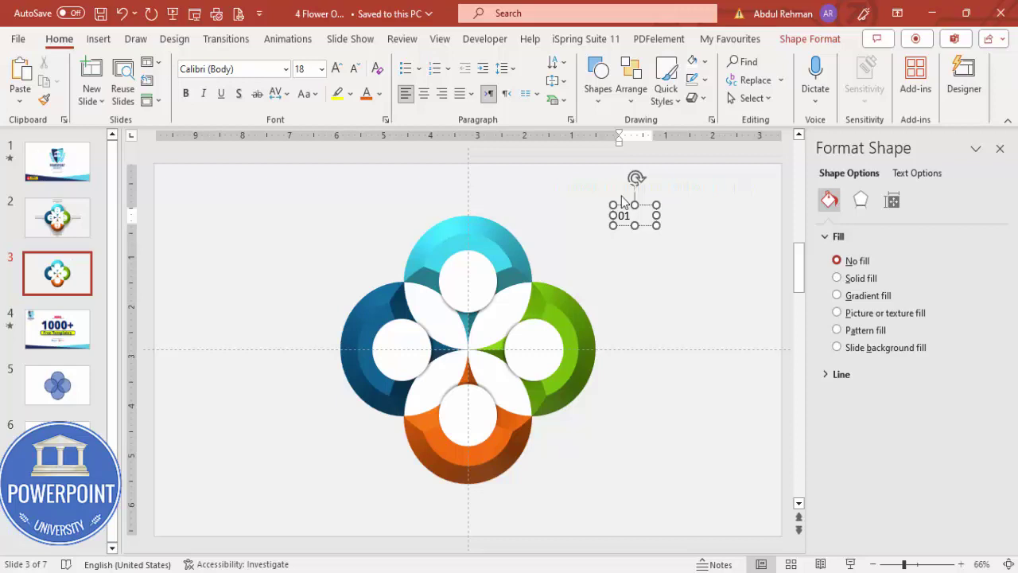
- Centre 01 in Open Sans ExtraBold 24 pt and move it onto the top circle
left_click(648, 205)
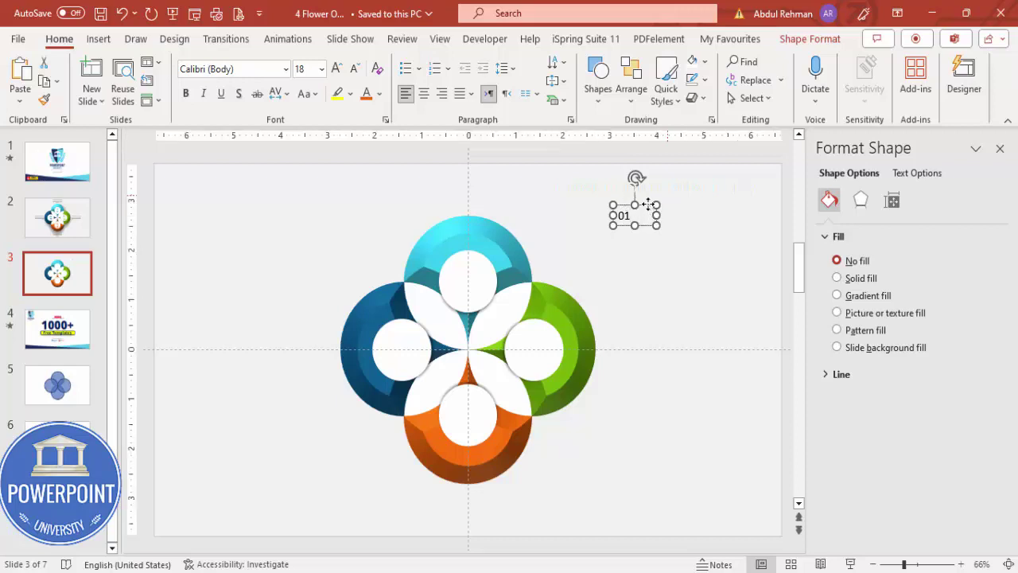
left_click(424, 93)
left_click(246, 70)
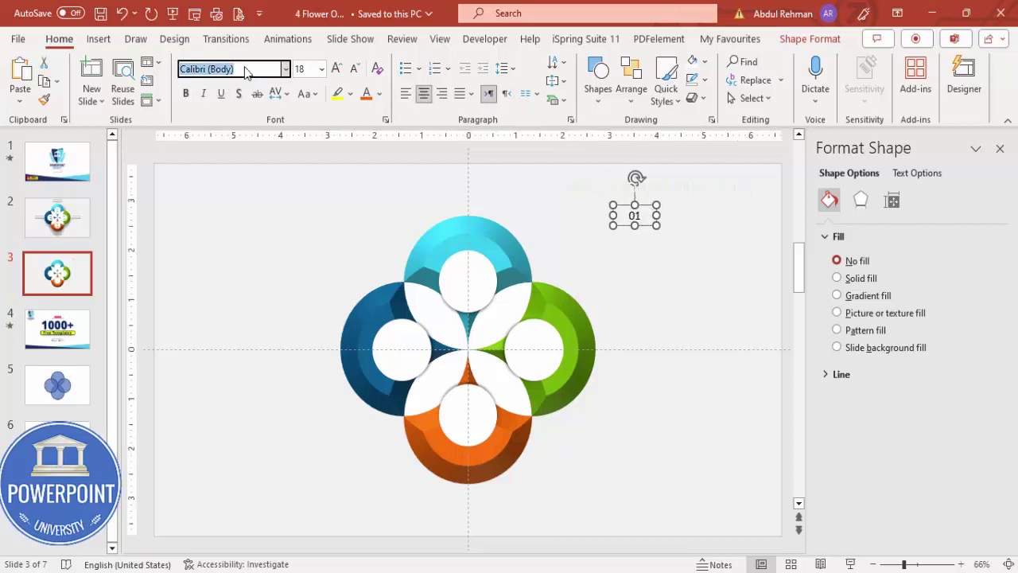
key("Down")
key("Return")
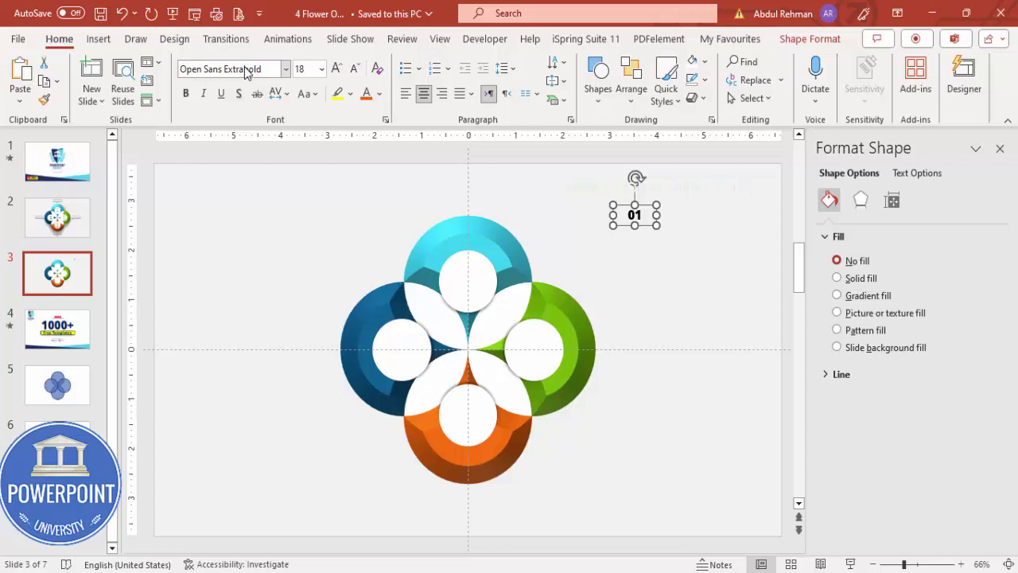
left_click(336, 69)
left_click(336, 68)
left_click_drag(647, 208, 477, 269)
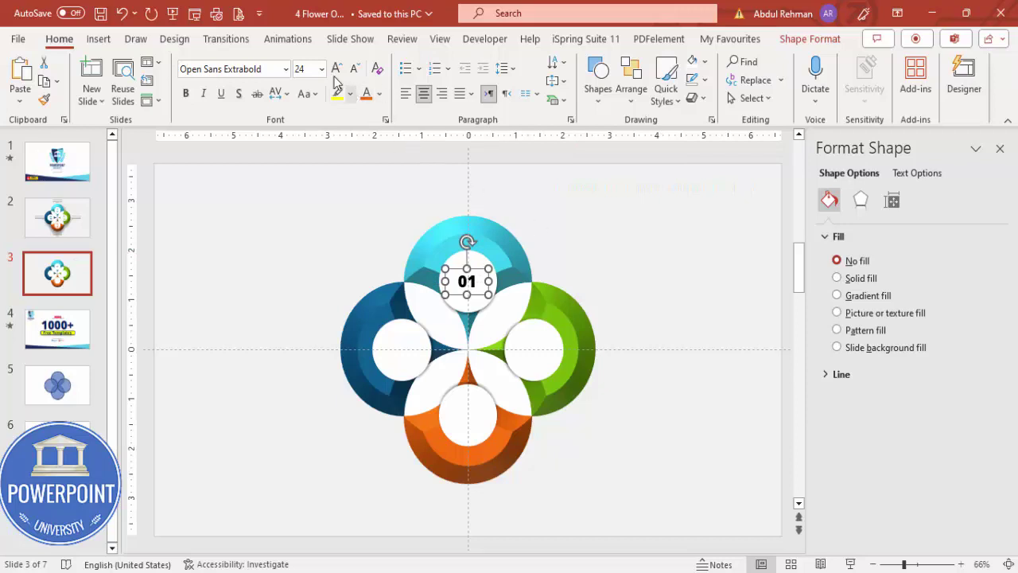
- Duplicate the 01 label onto the green, orange and blue circles
left_click(98, 39)
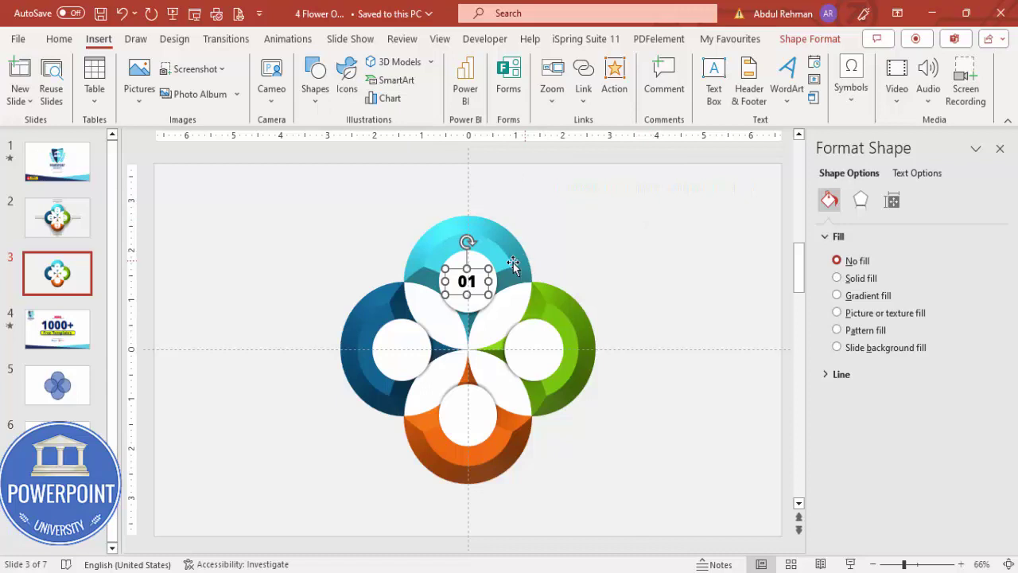
key("ctrl+d")
left_click_drag(485, 280, 547, 341)
key("Down")
key("Down")
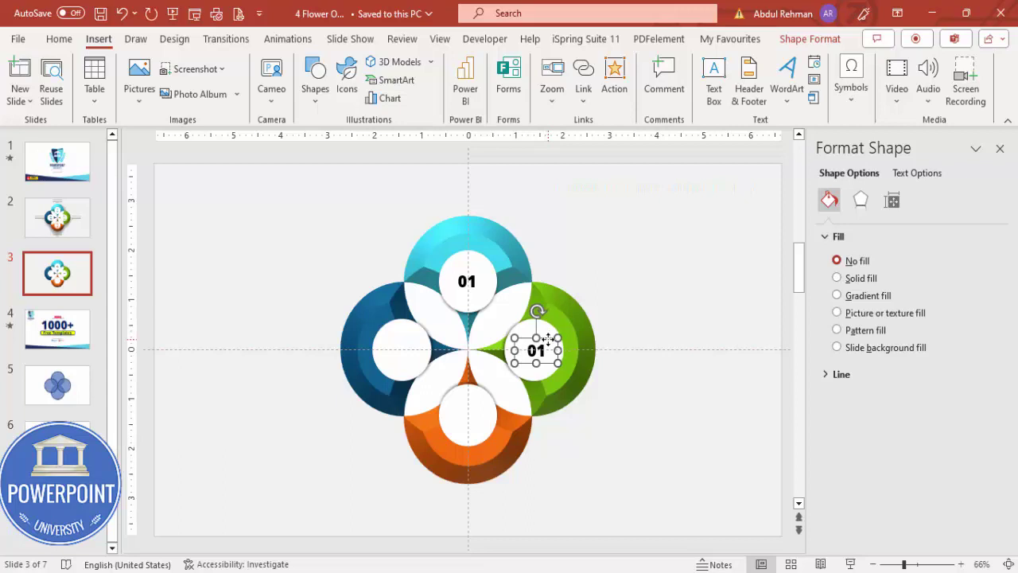
left_click(477, 280)
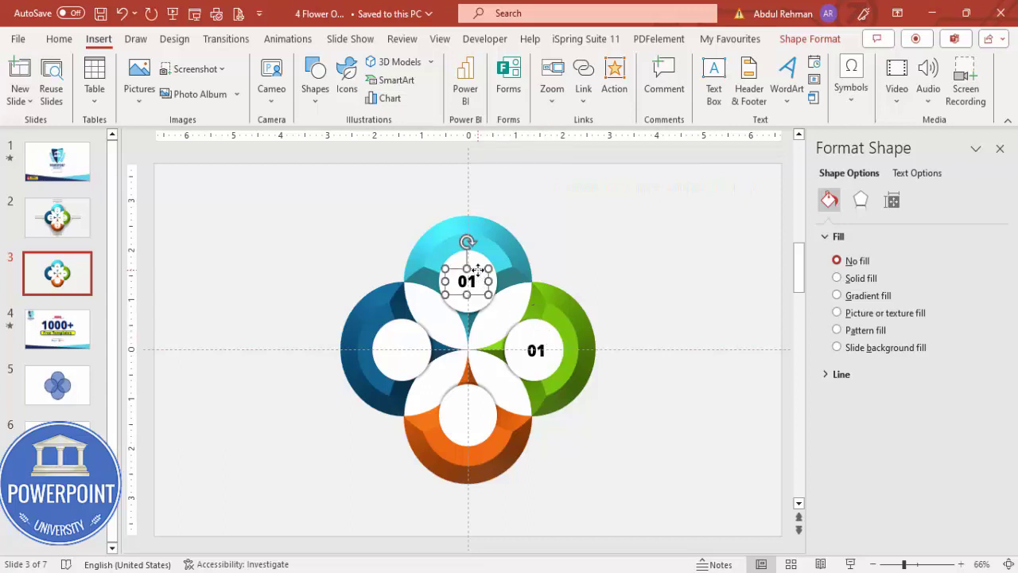
left_click_drag(477, 270, 481, 415)
left_click(555, 343)
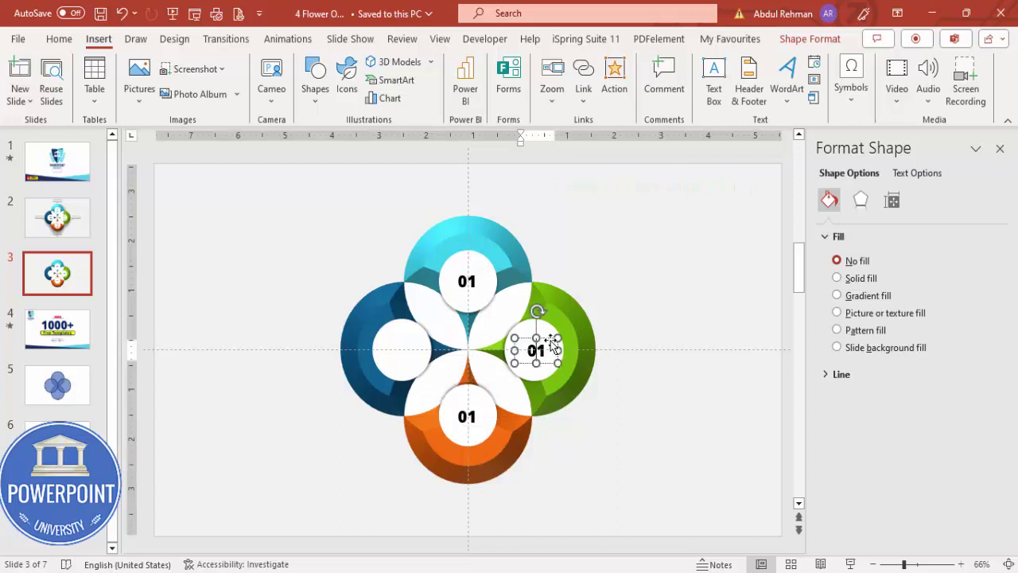
left_click(550, 341)
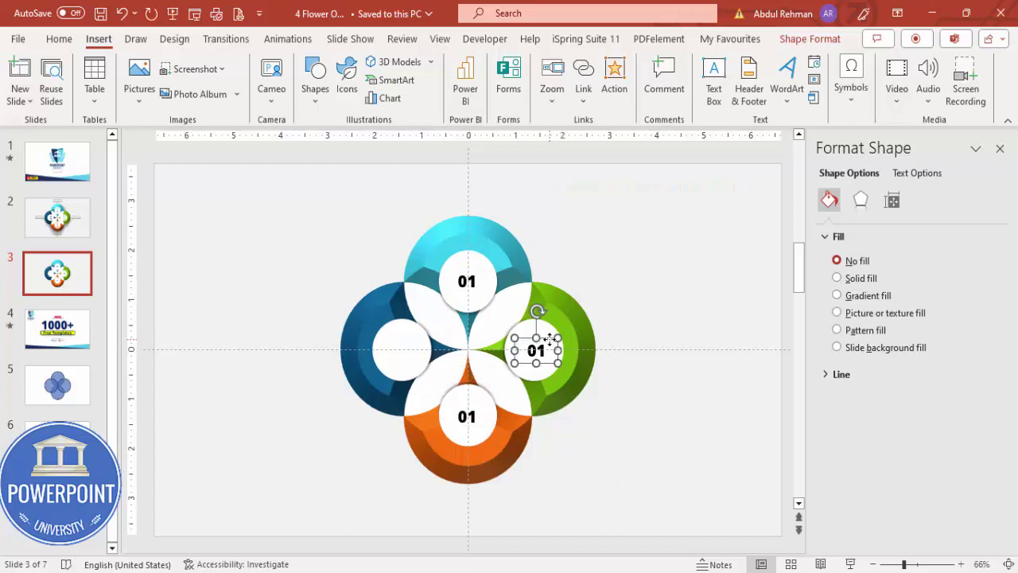
left_click_drag(551, 341, 415, 341)
- Retype the copied labels as 02, 03 and 04
left_click(538, 347)
key("BackSpace")
type("2")
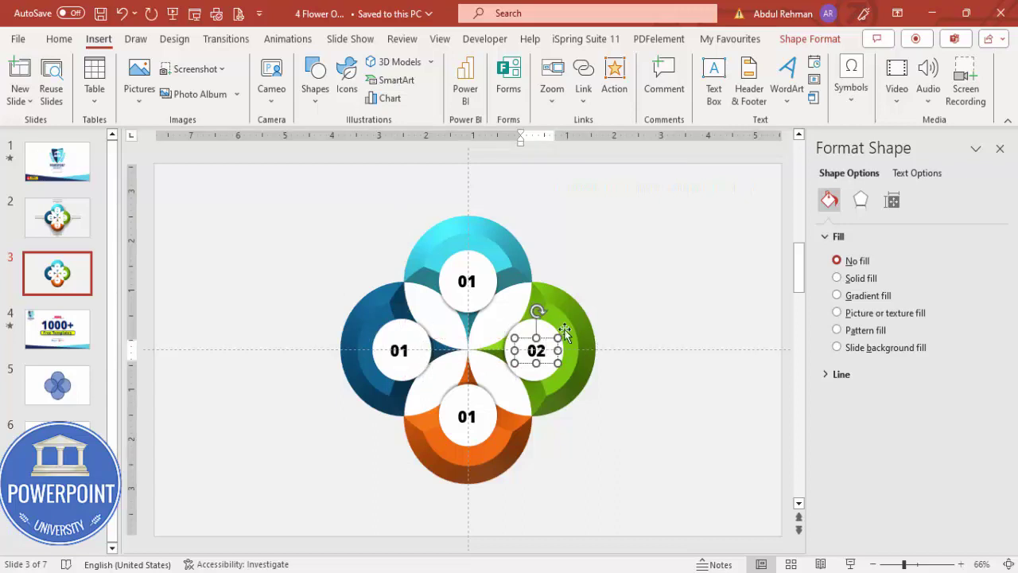
left_click(477, 414)
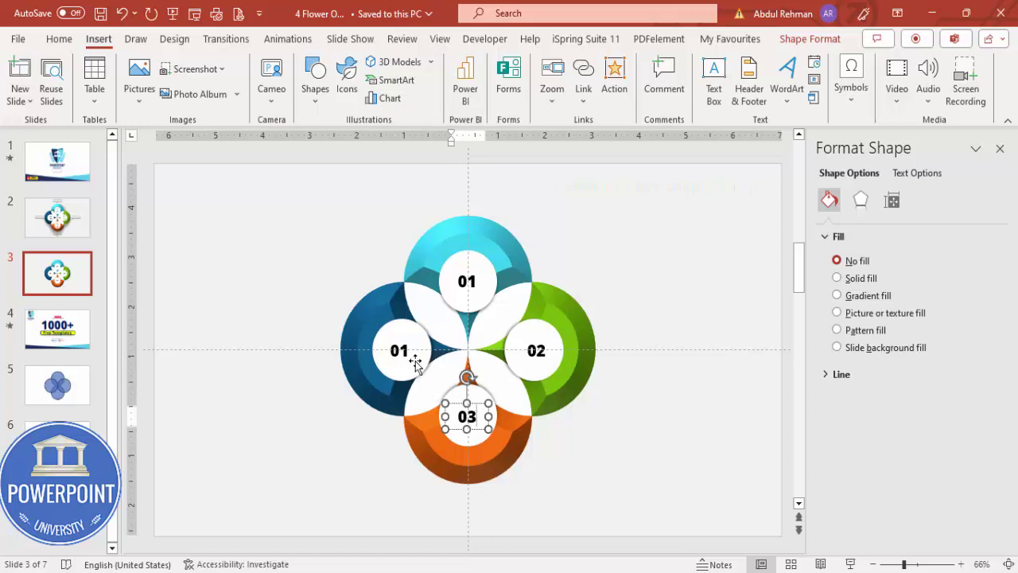
key("Escape")
key("Tab")
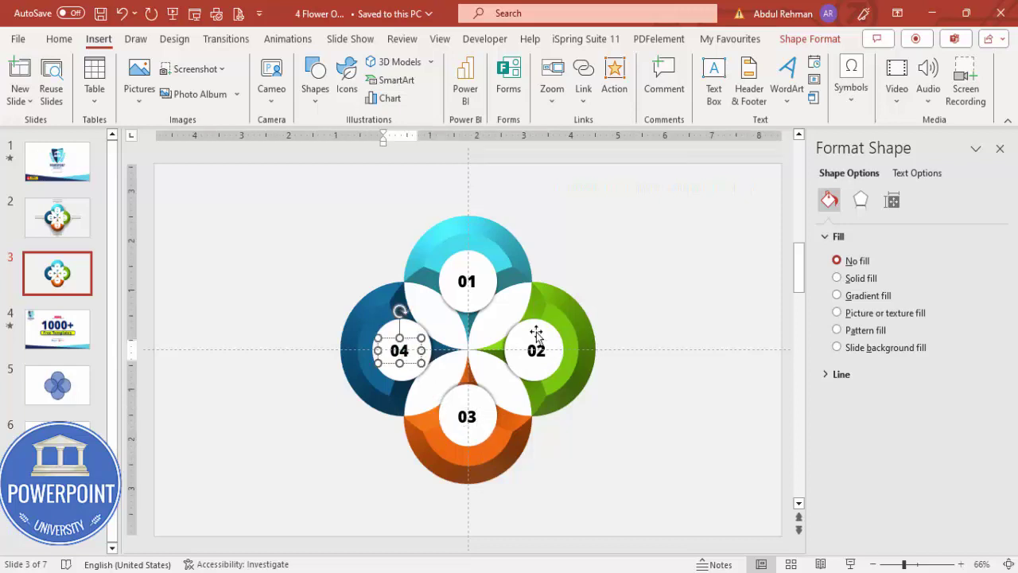
left_click(567, 242)
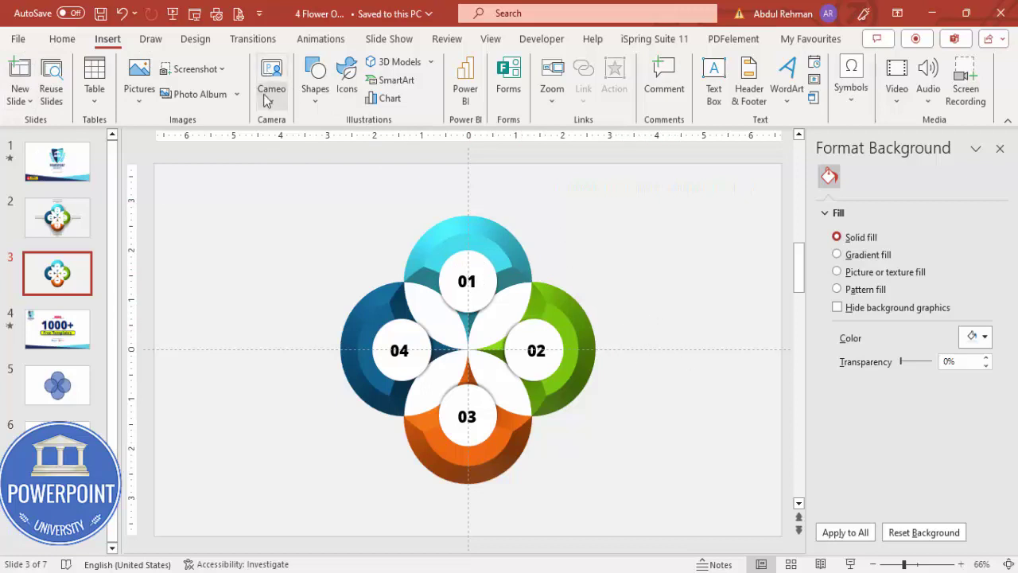
left_click(315, 88)
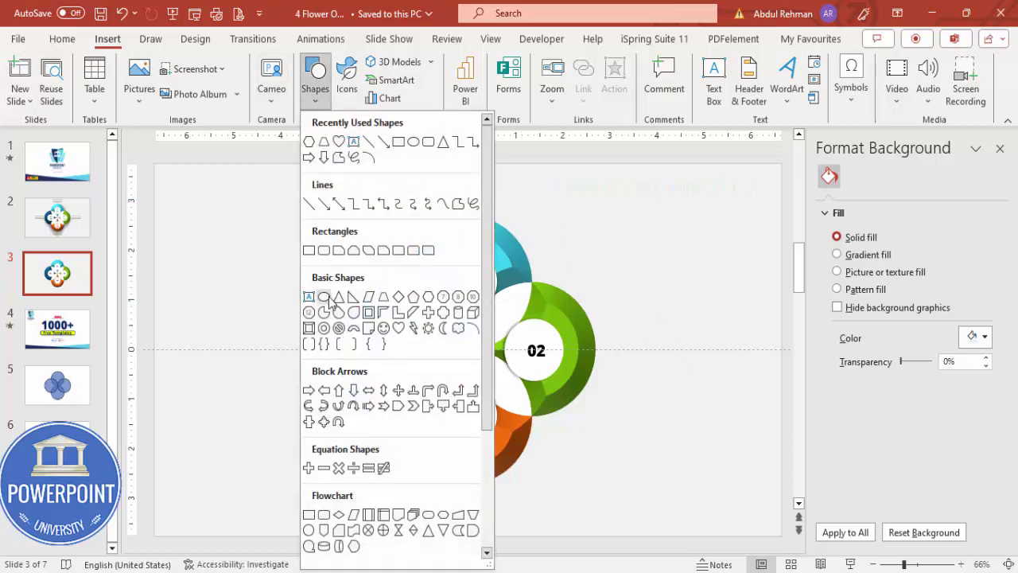
- Draw a circle left of the flower with no outline and black fill at 60% transparency
left_click(326, 298)
left_click_drag(243, 236, 394, 384)
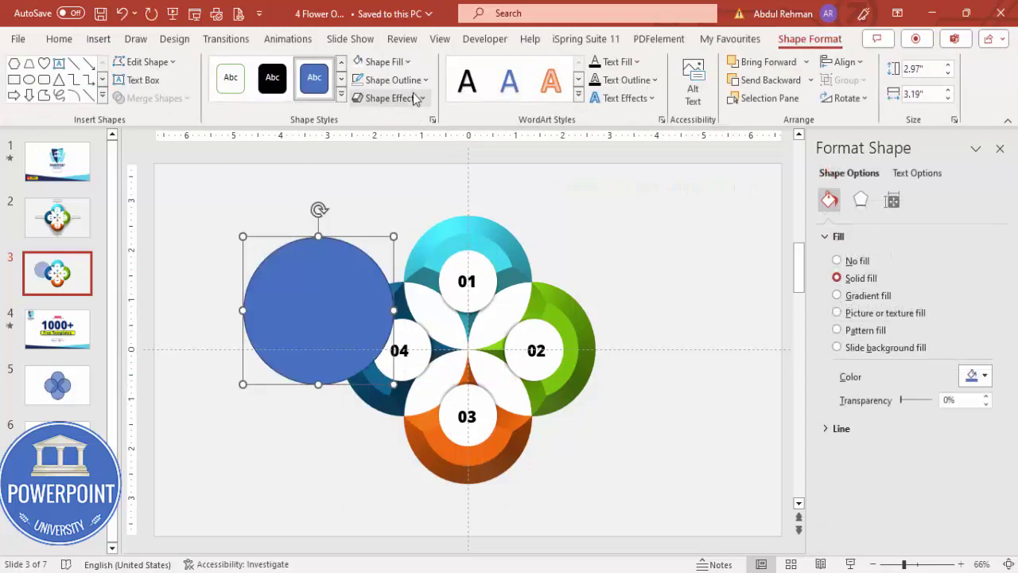
left_click(402, 80)
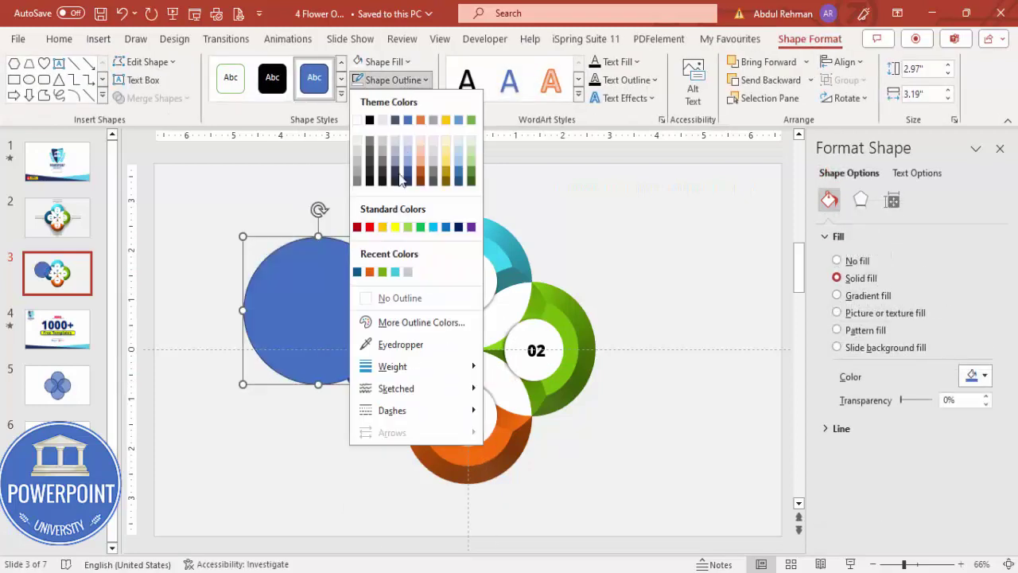
left_click(398, 307)
left_click(384, 62)
left_click(370, 101)
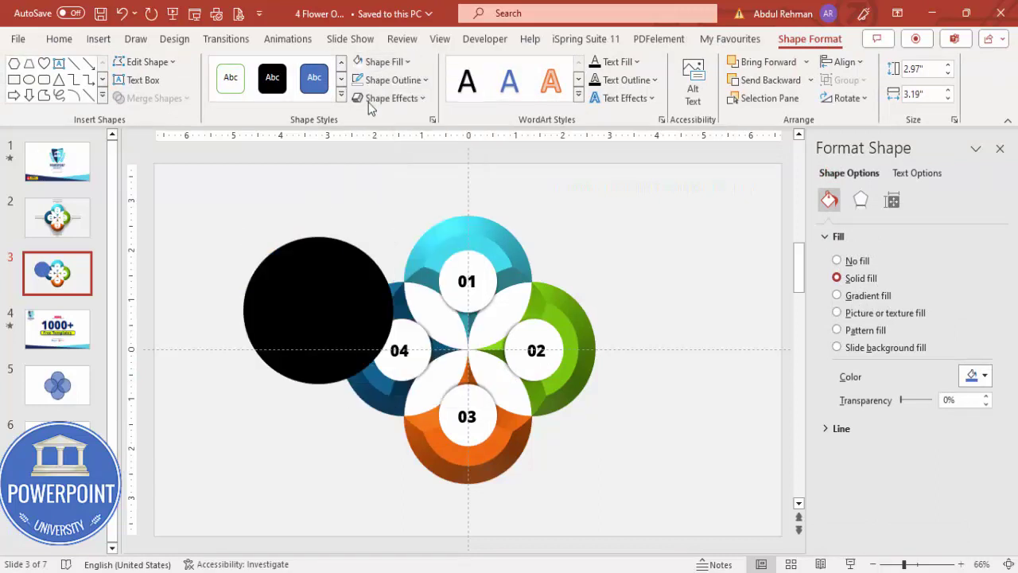
left_click_drag(903, 400, 925, 404)
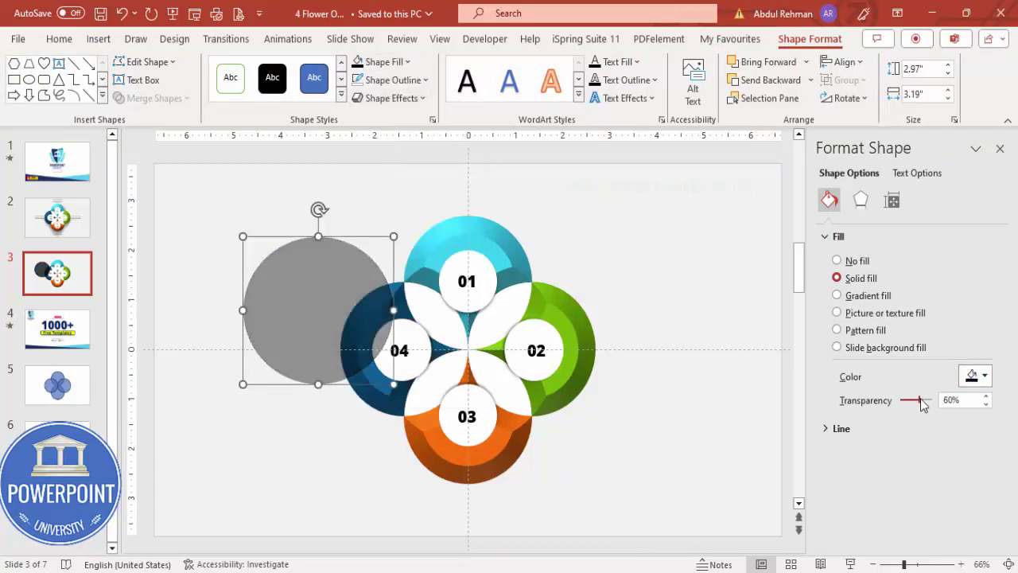
- Give the circle 27 pt soft edges, enlarge it, move it behind petal 04, and duplicate it
left_click(862, 201)
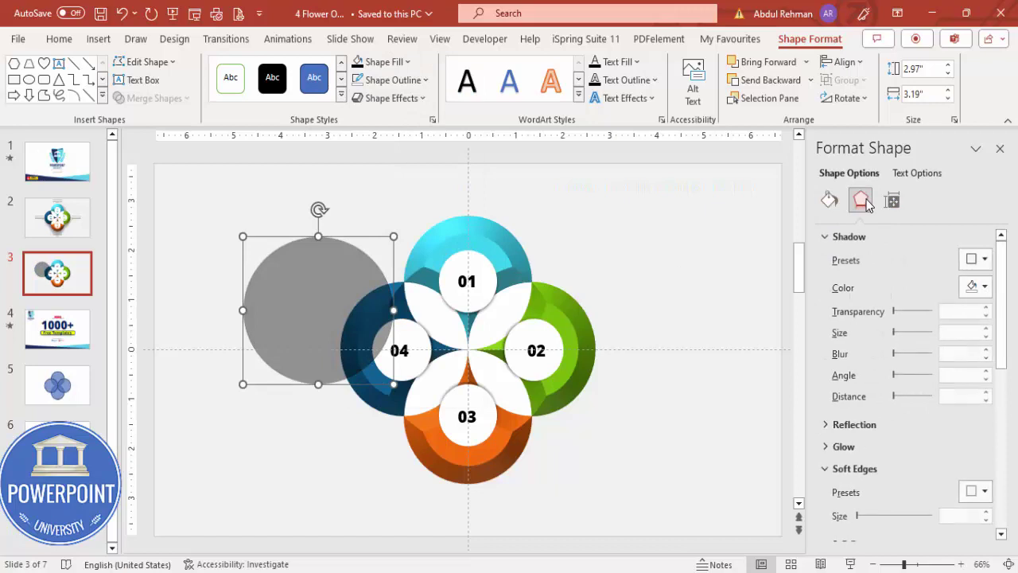
left_click(987, 512)
left_click(987, 512)
left_click(986, 511)
left_click(986, 511)
left_click_drag(986, 511, 987, 511)
left_click_drag(391, 383, 420, 413)
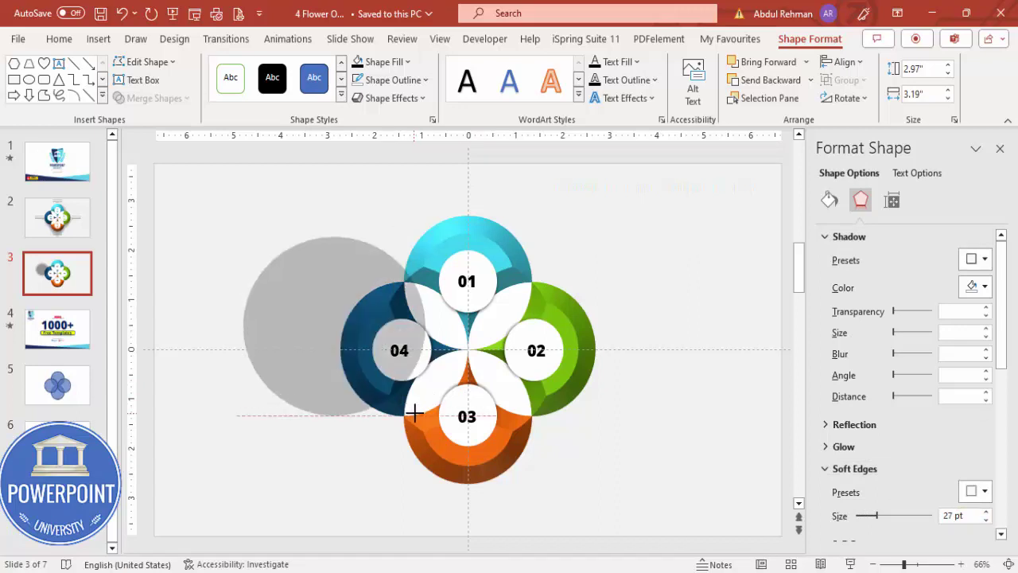
left_click_drag(331, 309, 491, 295)
key("Escape")
scroll(548, 443, "down", 1)
scroll(559, 312, "up", 1)
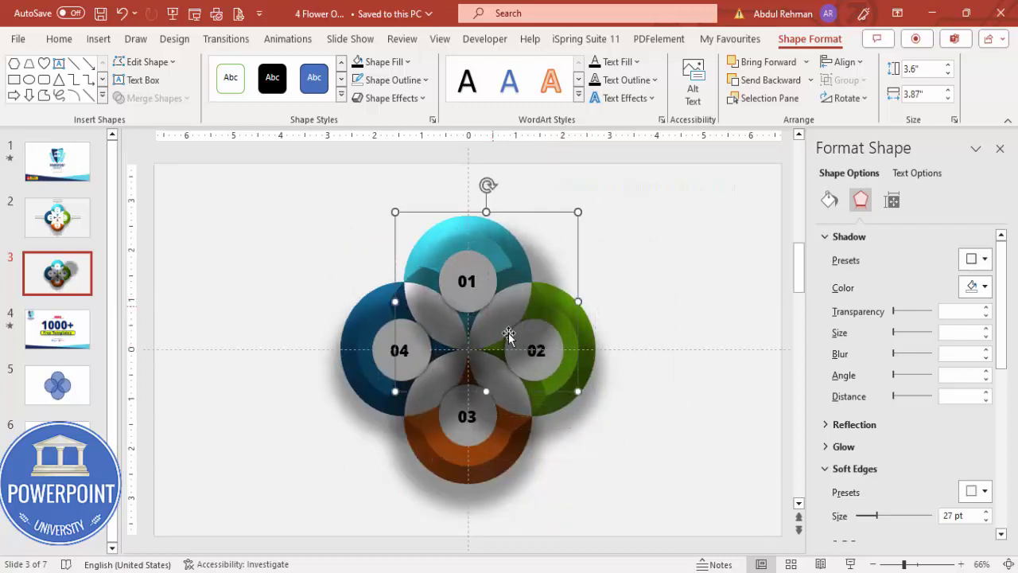
- Send the blurred shadow circles behind the flower and slightly nudge the top cyan petal
left_click(513, 438, "shift")
left_click(471, 482, "shift")
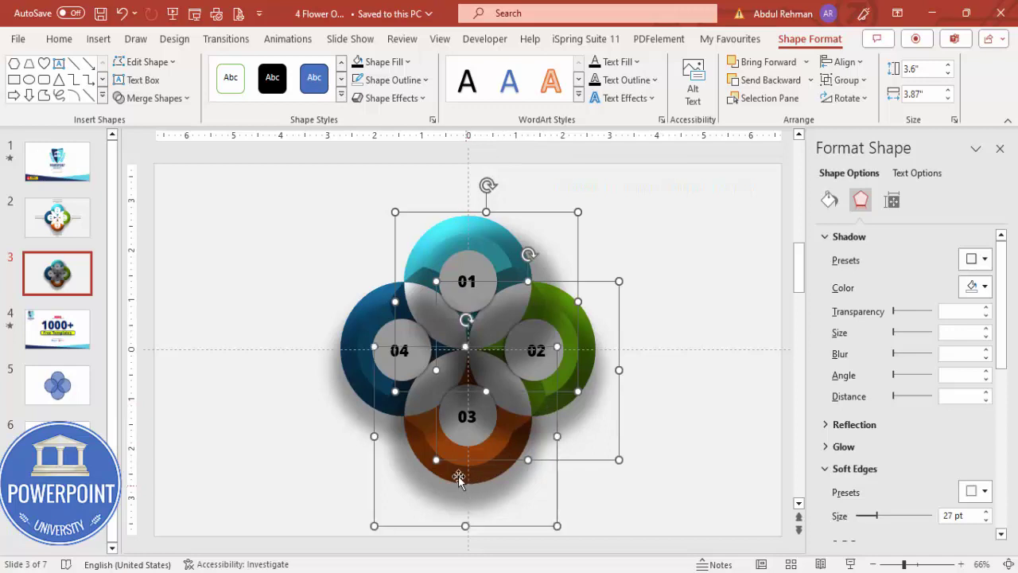
left_click(344, 363, "shift")
left_click(811, 80)
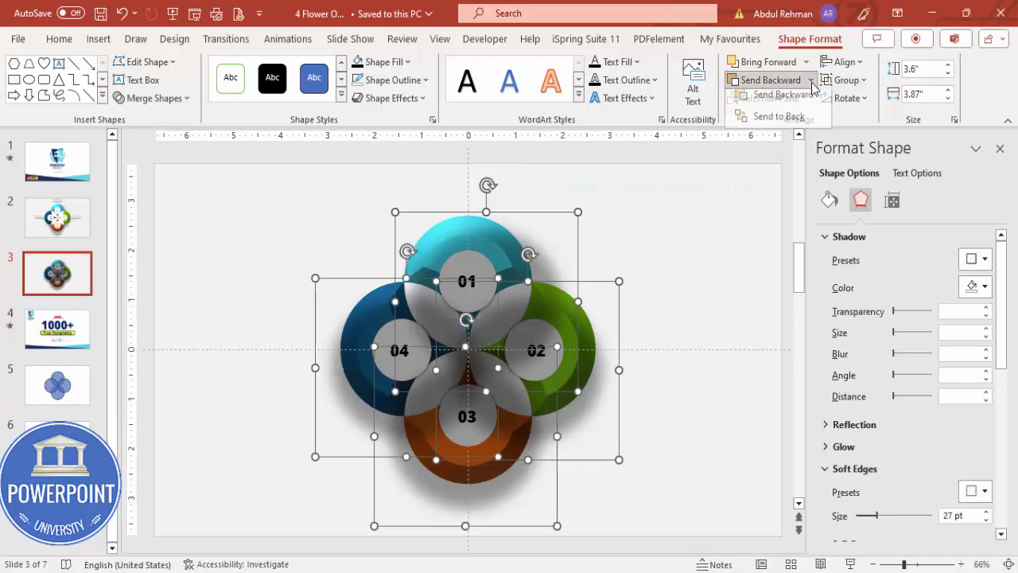
left_click(761, 120)
left_click(704, 206)
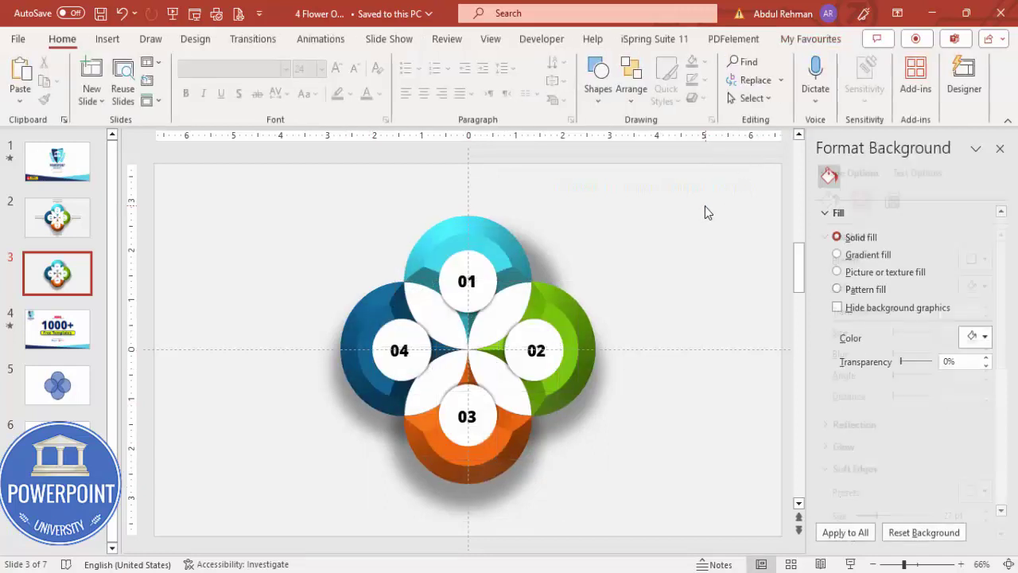
left_click_drag(541, 257, 542, 257)
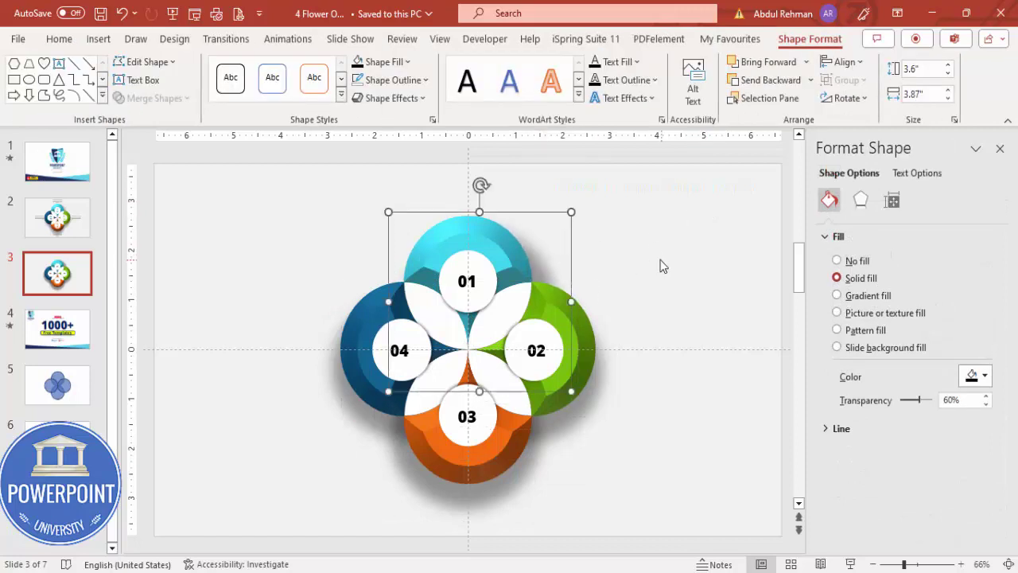
left_click(593, 293)
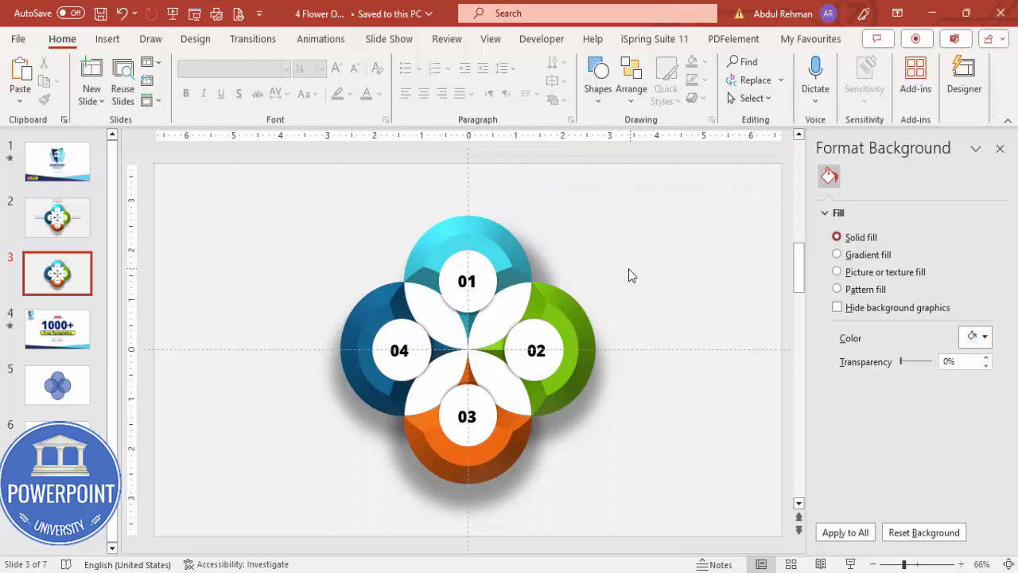
- Add an upper-right text box with =lorem(1) text, trimmed before 'Fusce posuere'
left_click(108, 38)
left_click(706, 74)
left_click_drag(630, 192, 713, 226)
type("=lorem(1)")
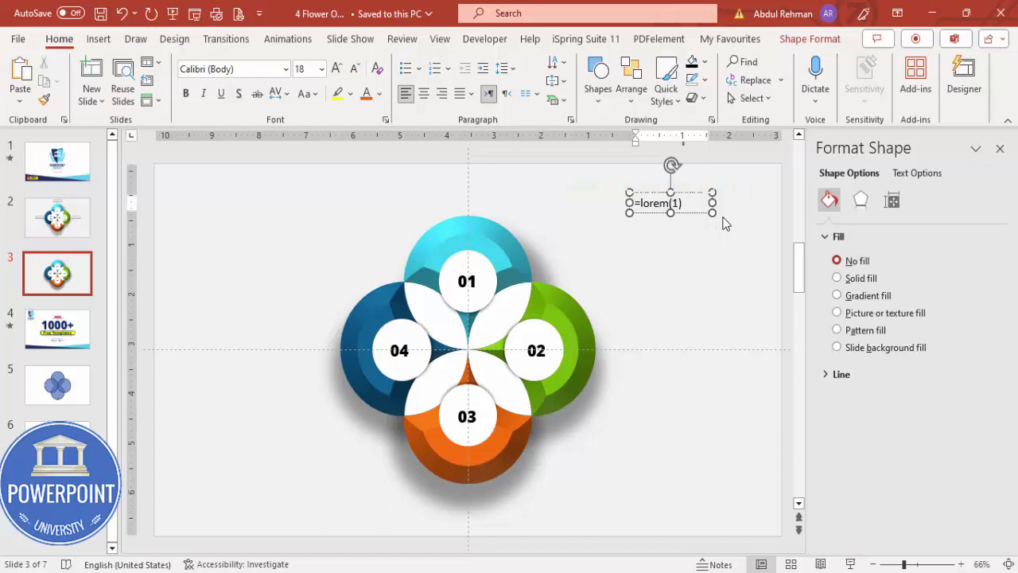
key("Return")
left_click_drag(654, 310, 638, 458)
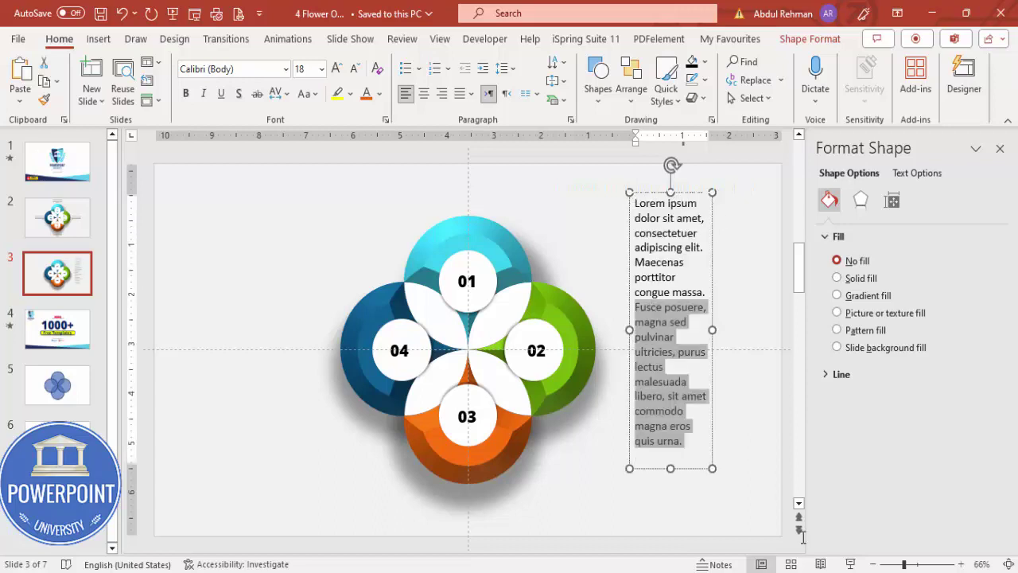
key("BackSpace")
- Set the caption to 11 pt and widen it so the text reflows
left_click(698, 193)
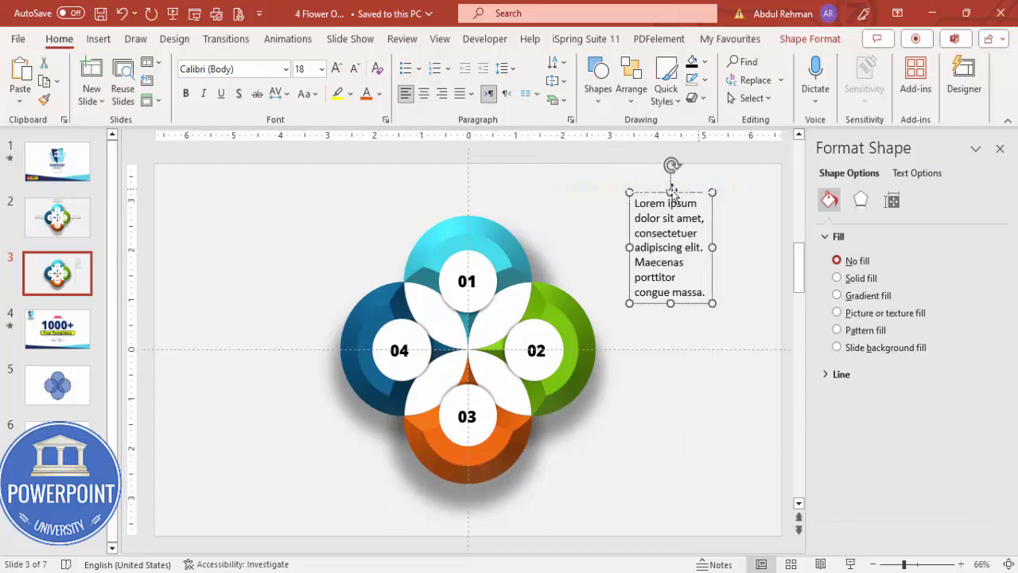
left_click(355, 69)
left_click(355, 69)
left_click(356, 69)
left_click(356, 69)
left_click_drag(715, 215, 681, 332)
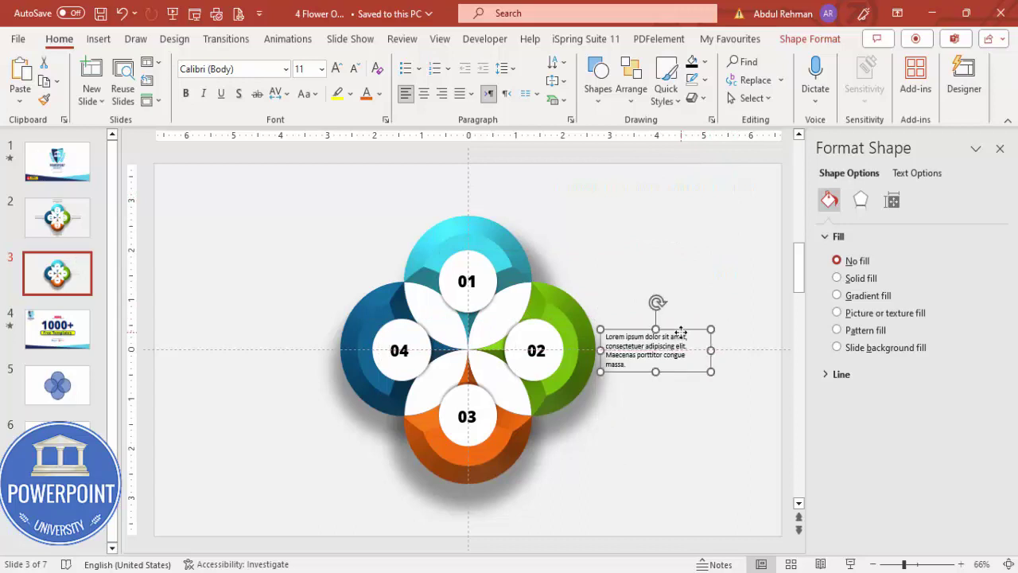
- Copy the caption beside the other petals, right-aligned on the left and centred below
left_click_drag(691, 338, 324, 345)
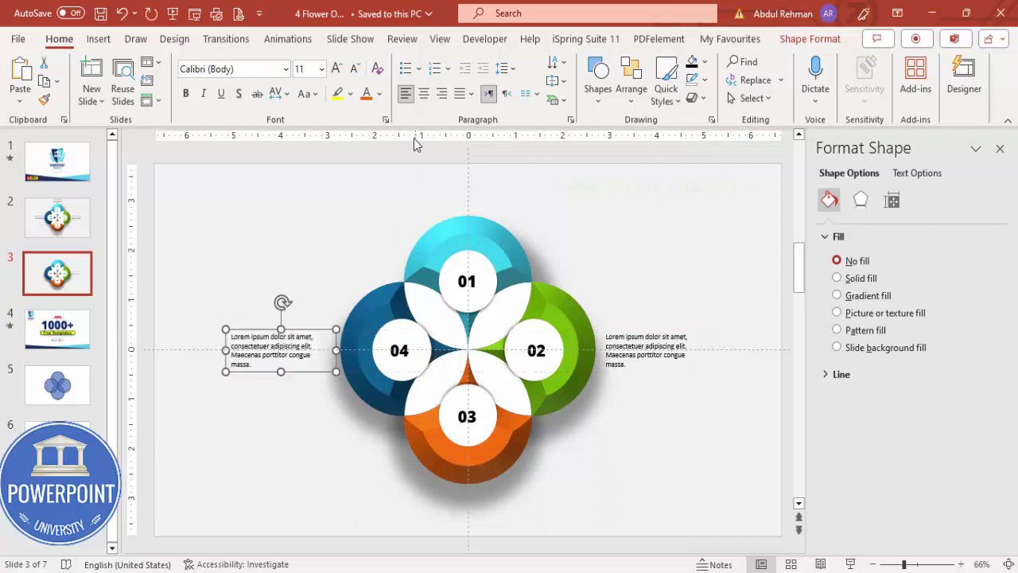
left_click(441, 93)
left_click_drag(326, 327, 518, 485)
left_click(425, 94)
left_click(652, 456)
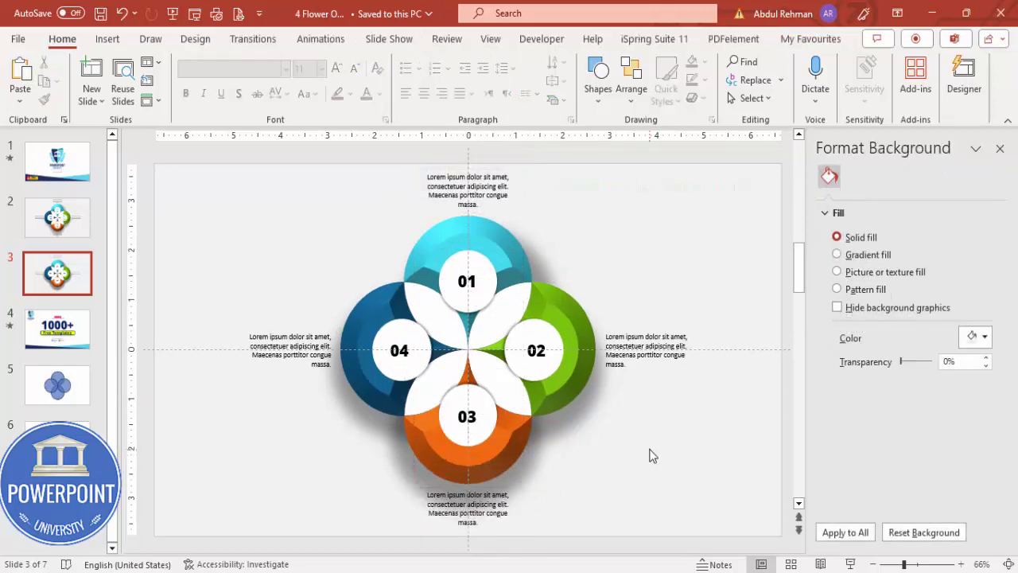